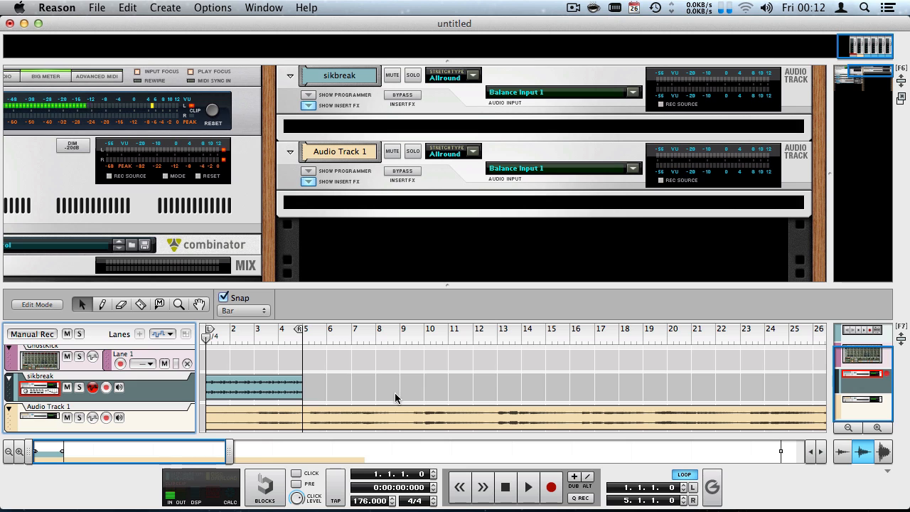
Solo sikbreak, audition the beat from the start and from bar 5, then unsolo.
click(79, 387)
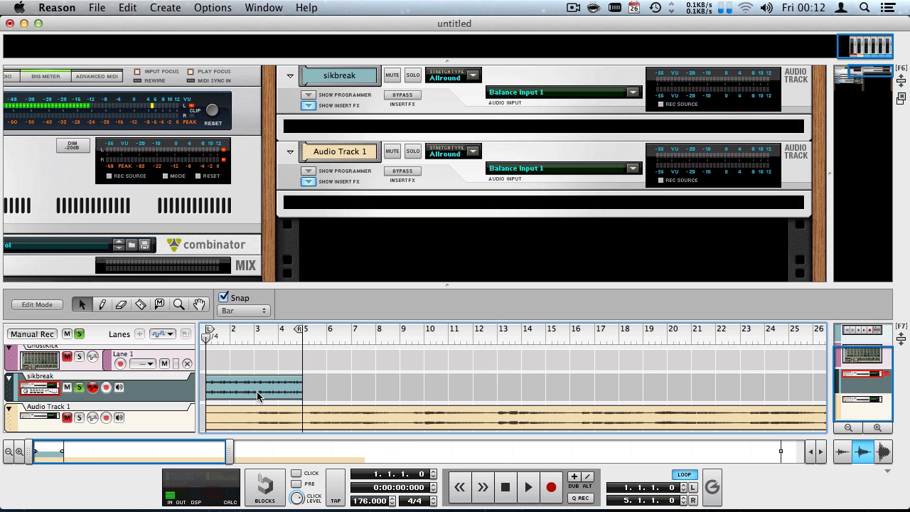
key(space)
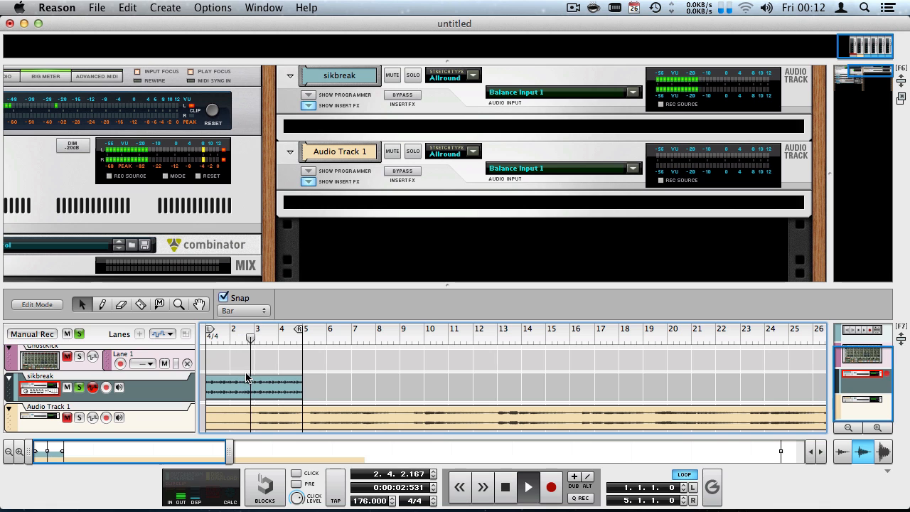
key(space)
click(76, 396)
click(302, 344)
key(space)
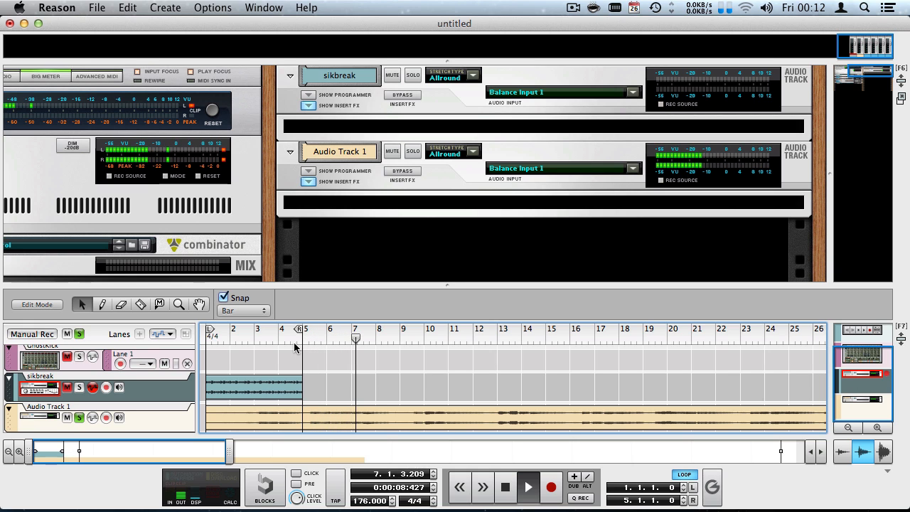
key(shift+Return)
key(shift+Return)
key(shift+Return)
click(79, 417)
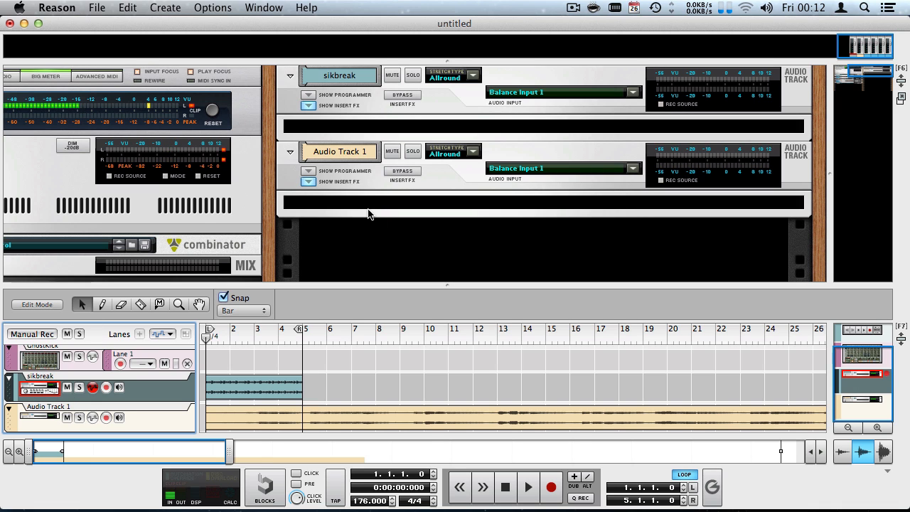
Fold Audio Track 1 above sikbreak and insert a Softube Valley People Dyna-mite on sikbreak.
click(291, 152)
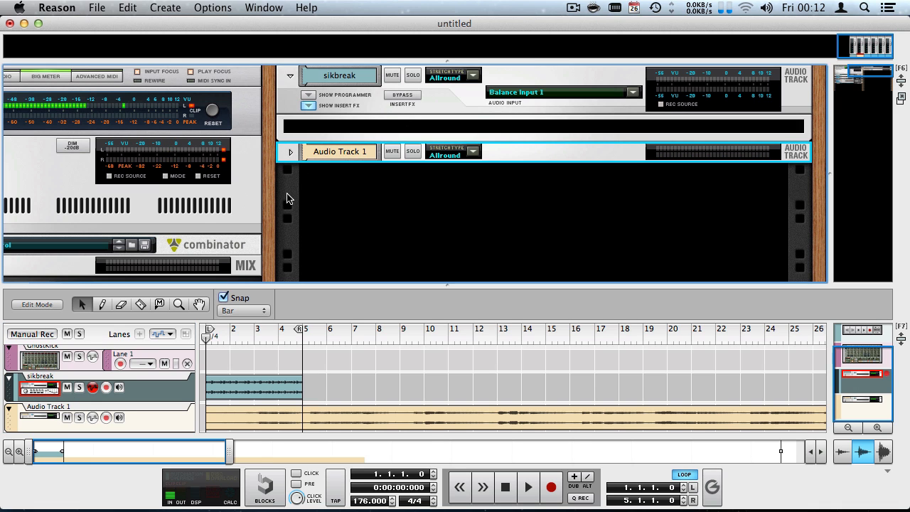
drag(282, 152, 293, 78)
click(333, 148)
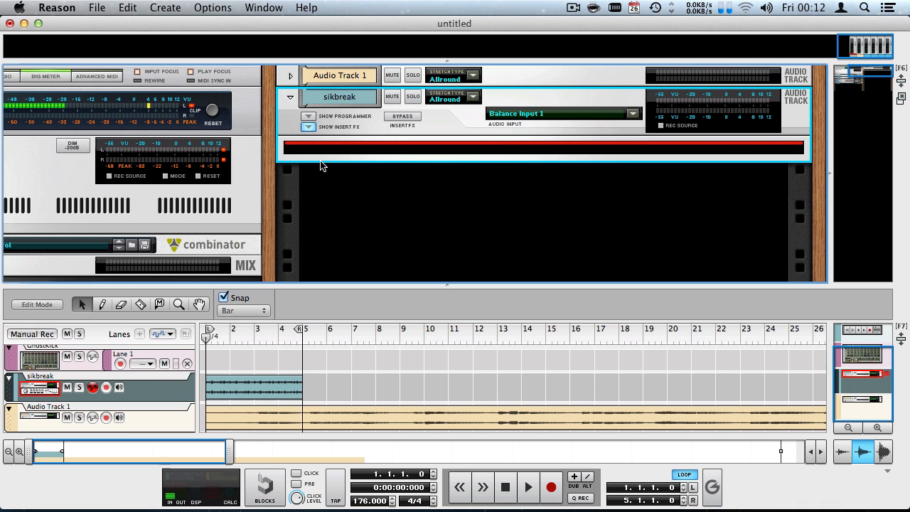
right_click(360, 148)
mouse_move(440, 267)
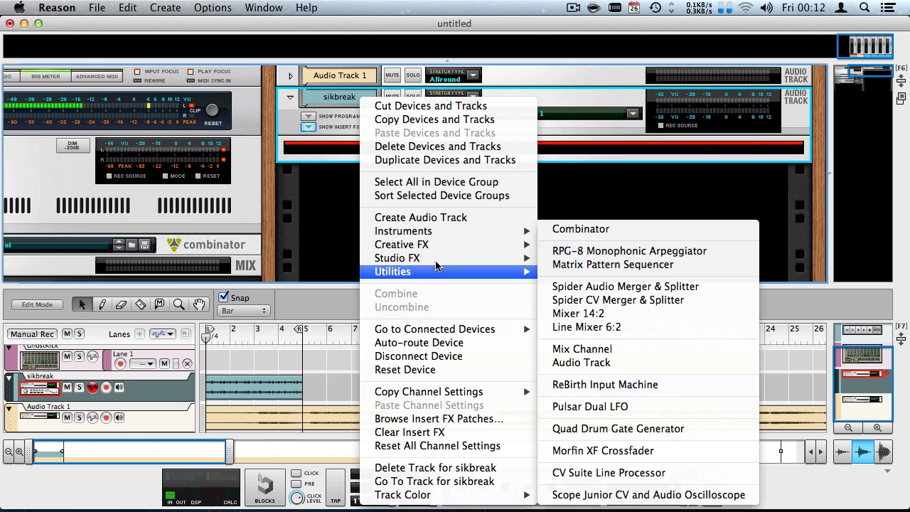
click(680, 493)
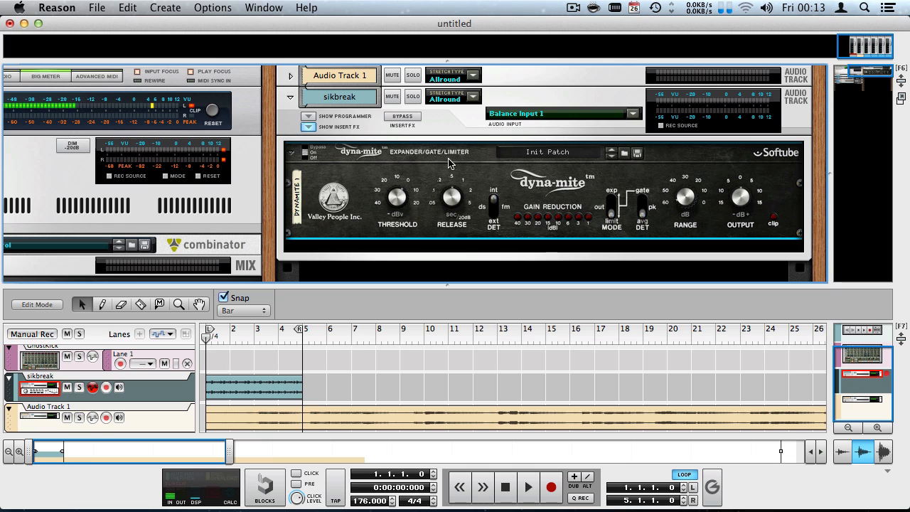
Reset the Dyna-mite to its default settings.
mouse_move(397, 201)
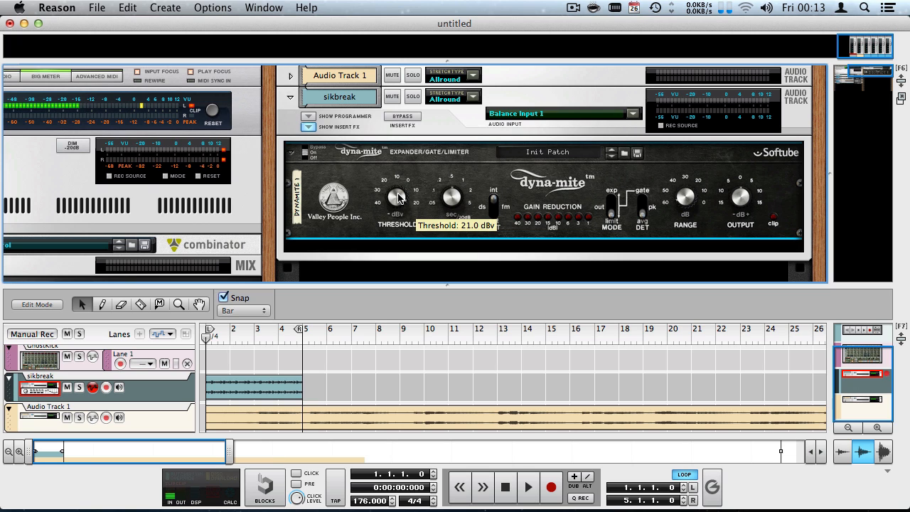
right_click(349, 178)
click(393, 374)
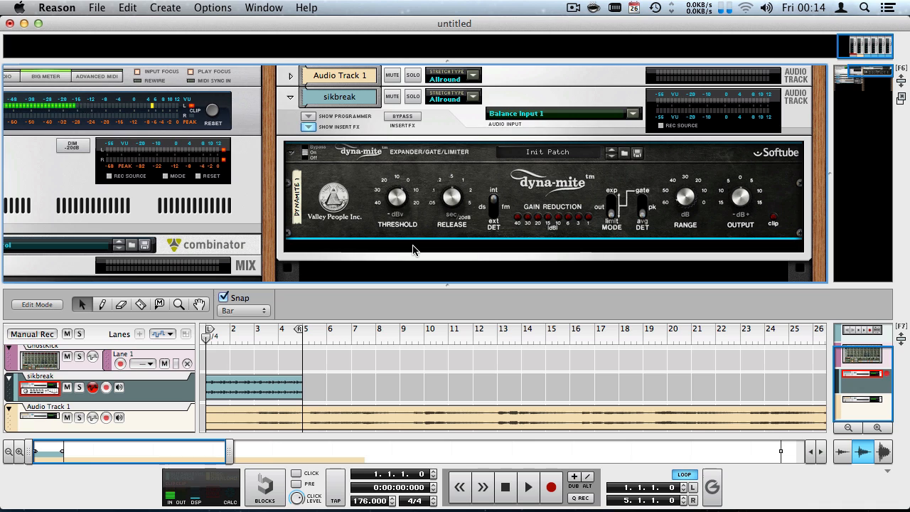
Audition the Threshold at 21.0 dBv and then about 13.1 dBv during playback.
drag(398, 205, 365, 100)
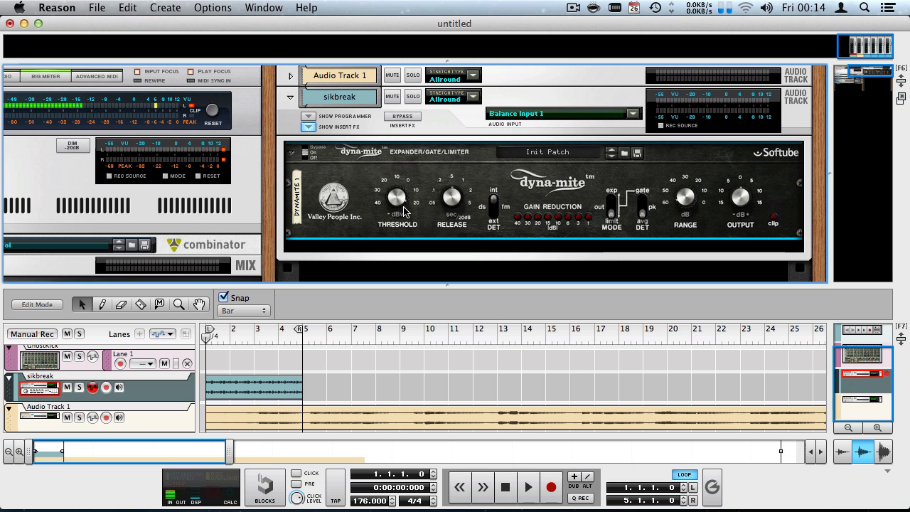
mouse_move(401, 208)
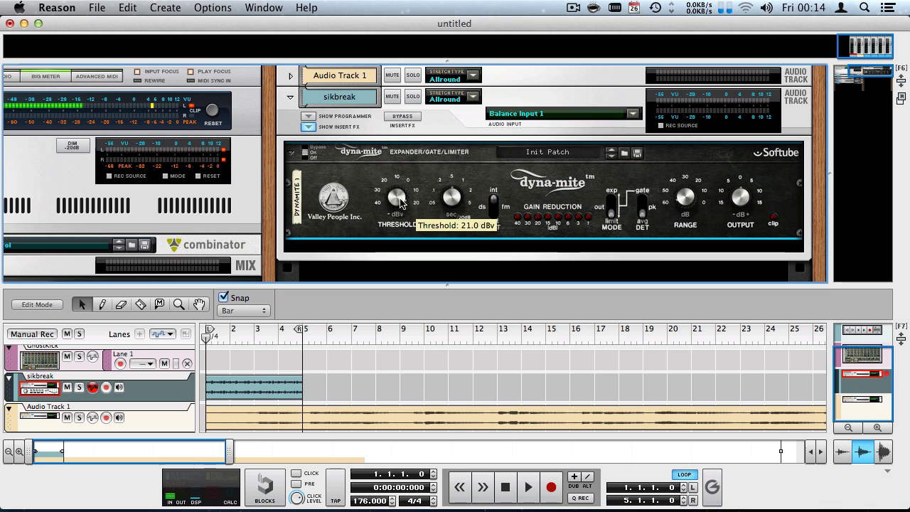
key(space)
drag(401, 204, 389, 261)
key(space)
Mute Audio Track 1 and re-audition the Threshold lowered slightly from 21.0 dBv.
click(67, 418)
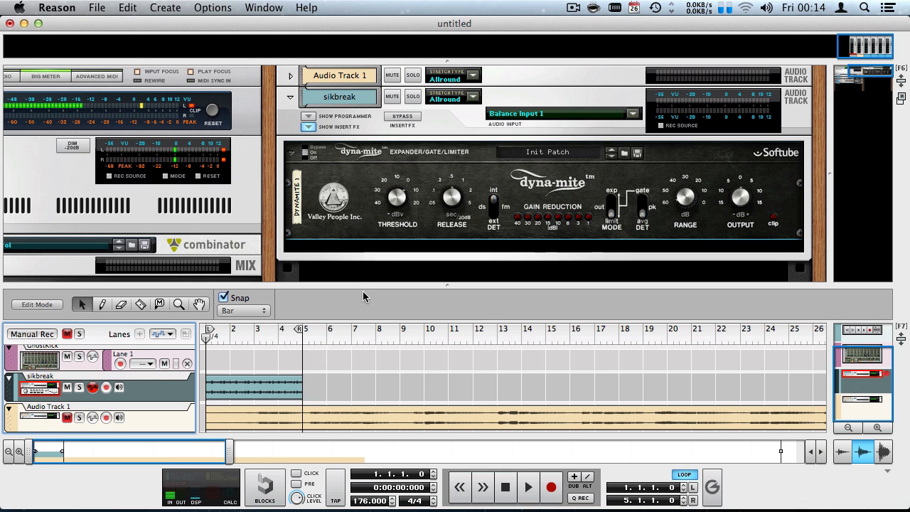
drag(396, 200, 353, 119)
key(space)
drag(397, 195, 394, 279)
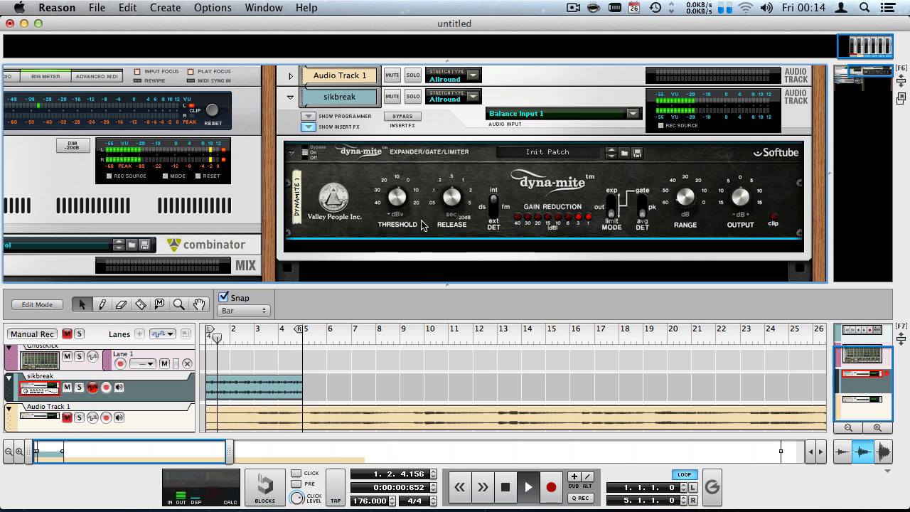
key(space)
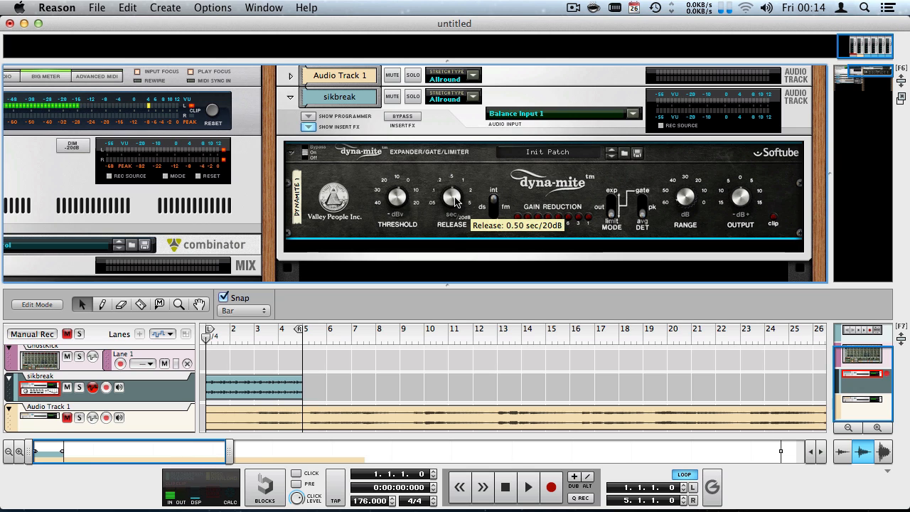
Shorten Release to 0.05 sec/20dB and settle Threshold near -17.5 dBv while playing.
drag(455, 201, 448, 283)
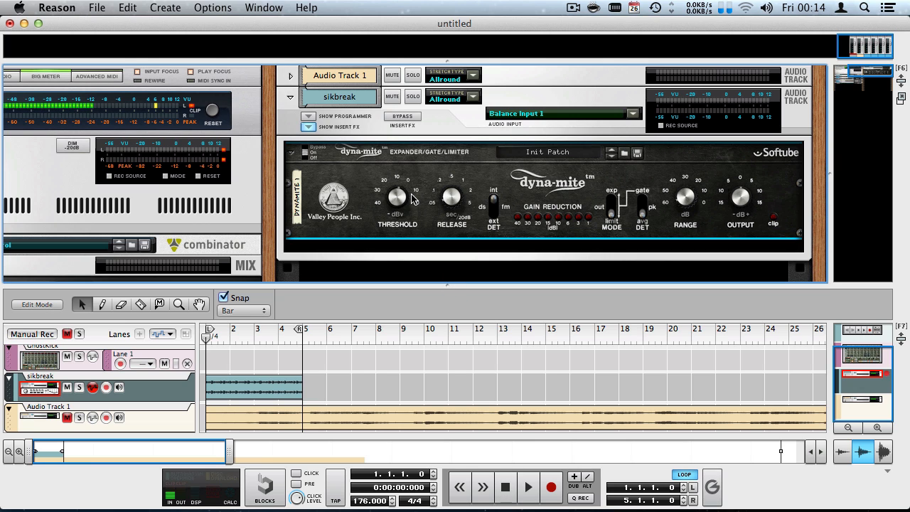
key(space)
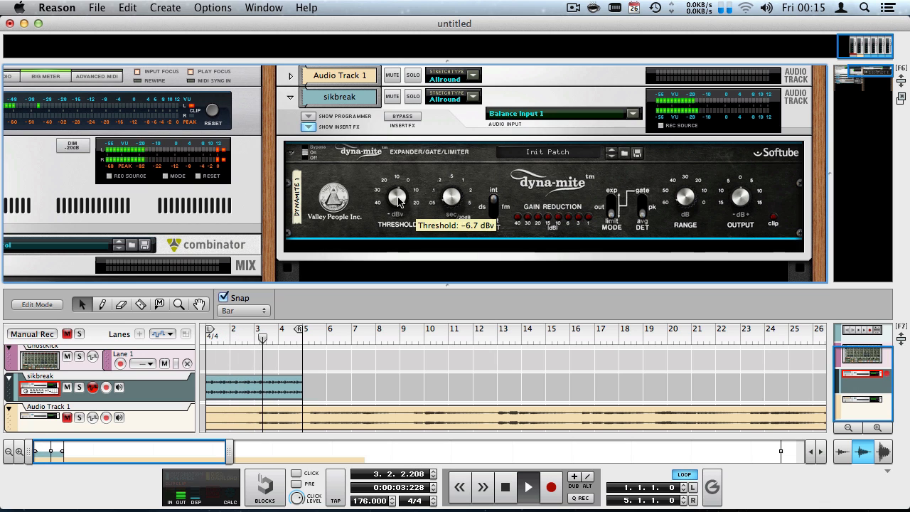
drag(384, 145, 378, 59)
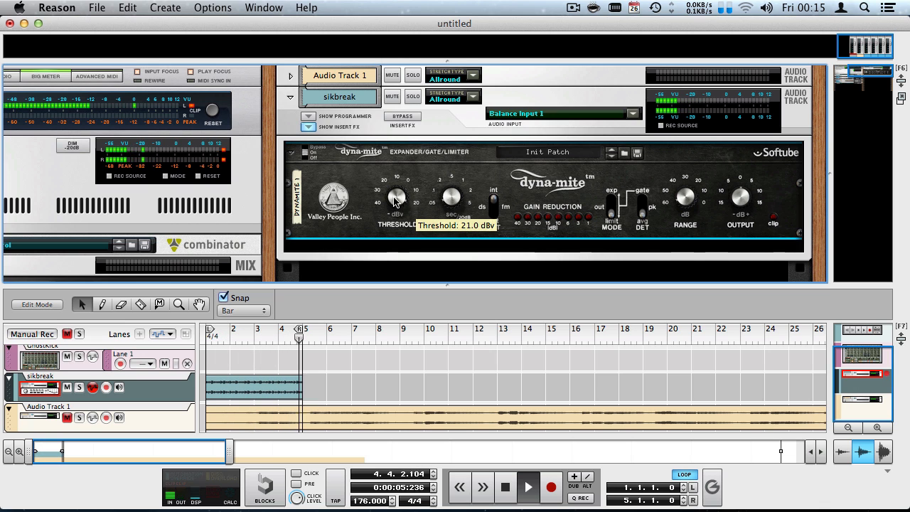
drag(388, 226, 363, 278)
key(space)
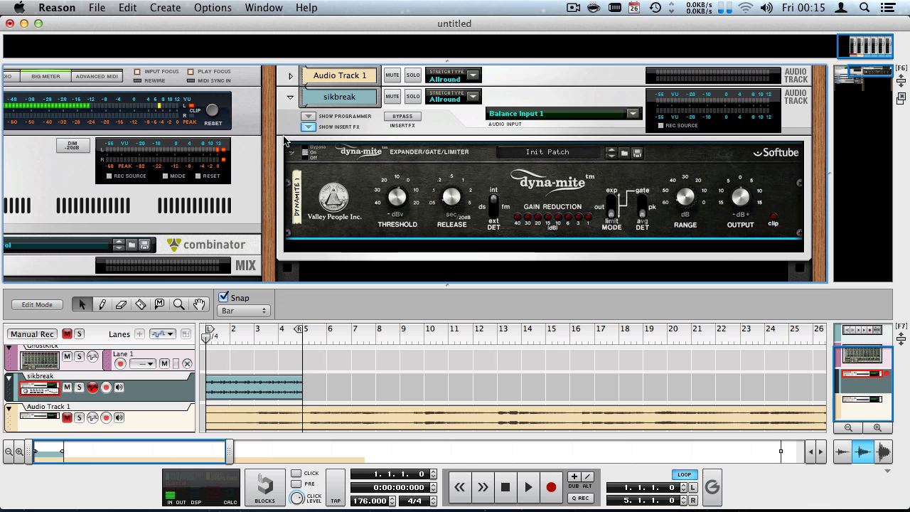
Try peak detection during playback, then set Threshold to 21.0 dBv with average detection and expander mode.
click(212, 111)
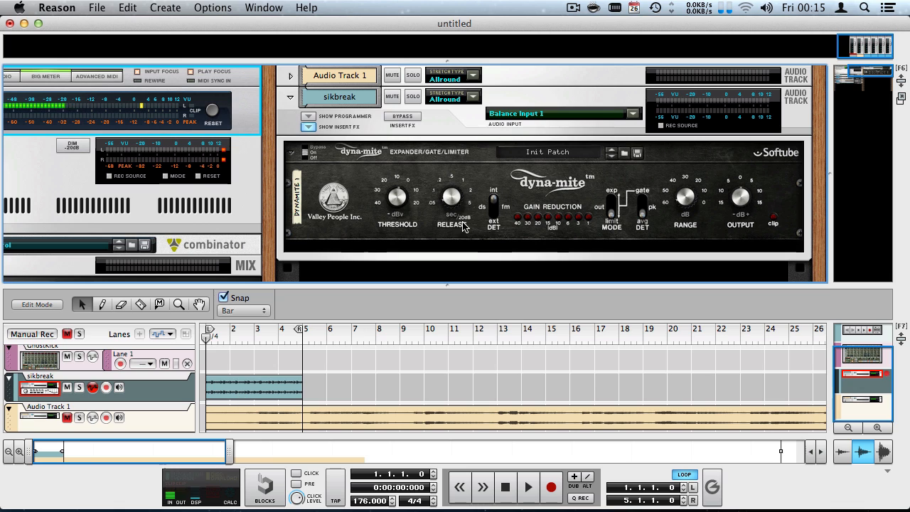
click(645, 222)
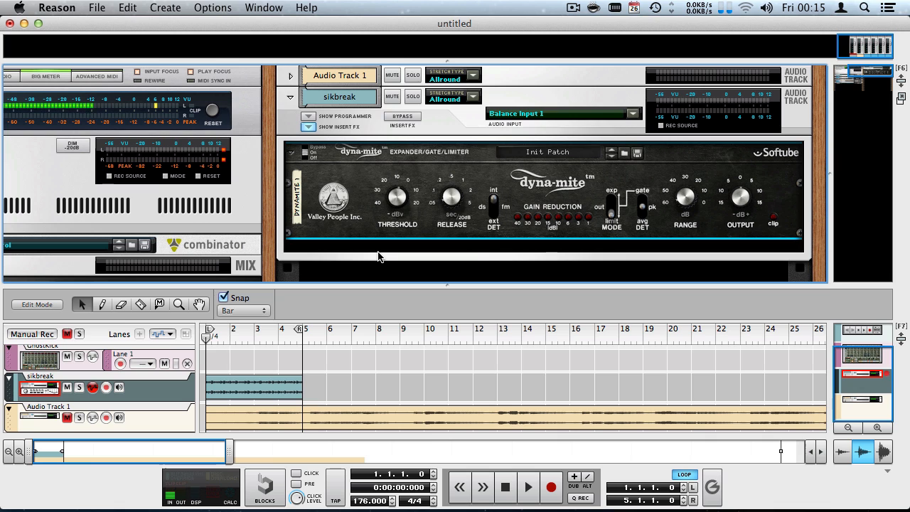
drag(397, 197, 422, 186)
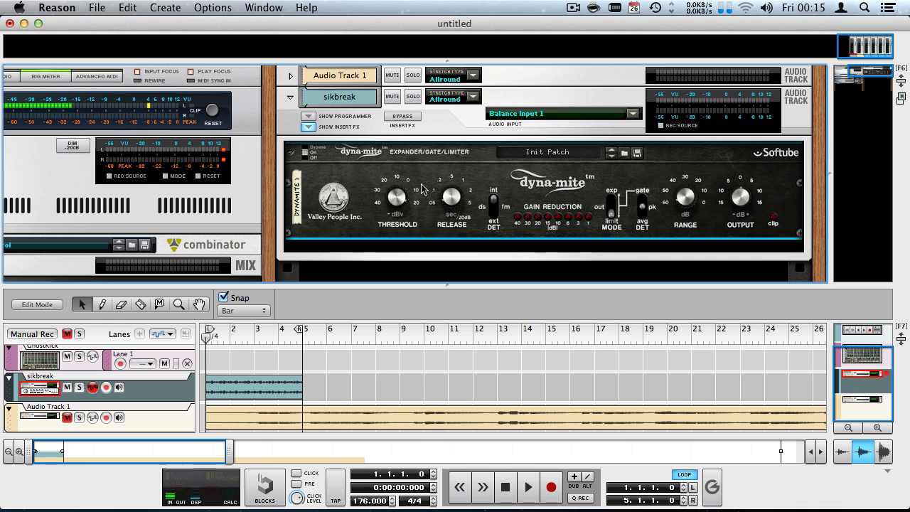
key(space)
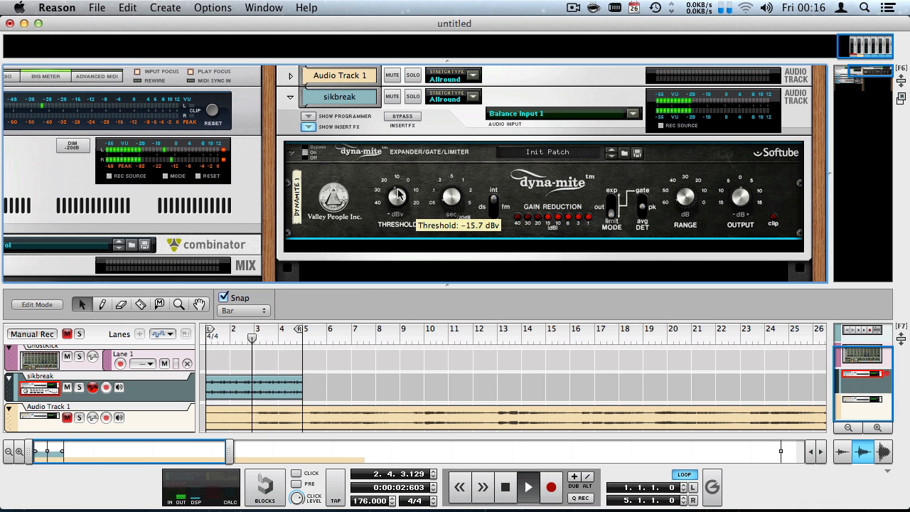
key(space)
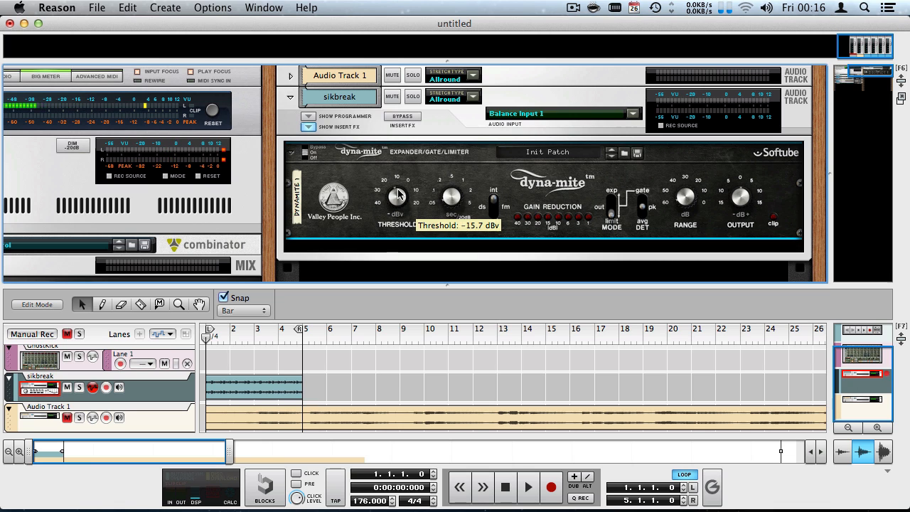
drag(399, 193, 362, 96)
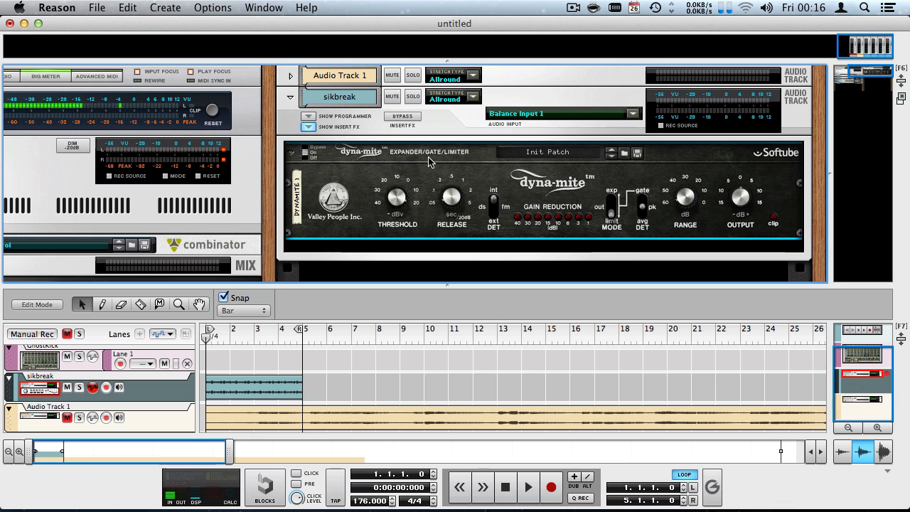
drag(642, 208, 611, 175)
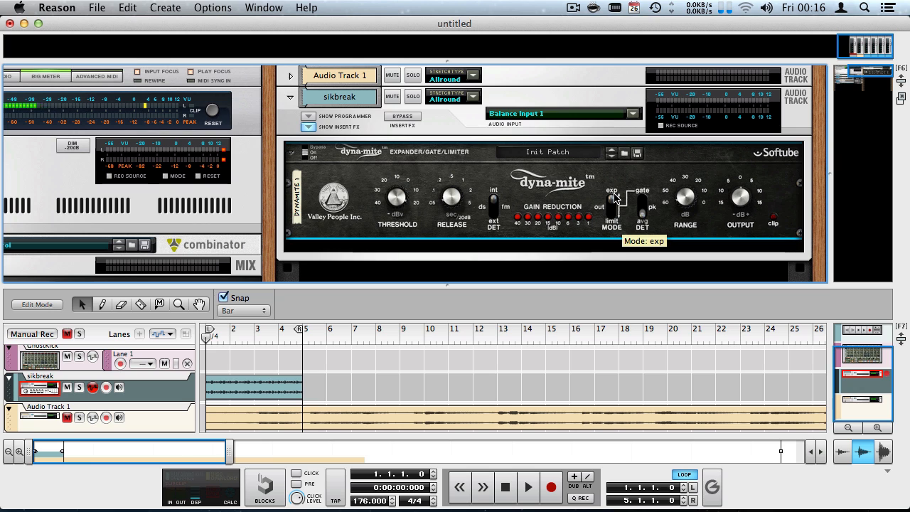
Set detection to gate and tune the Threshold to about 7.7 dBv during looped playback.
click(644, 193)
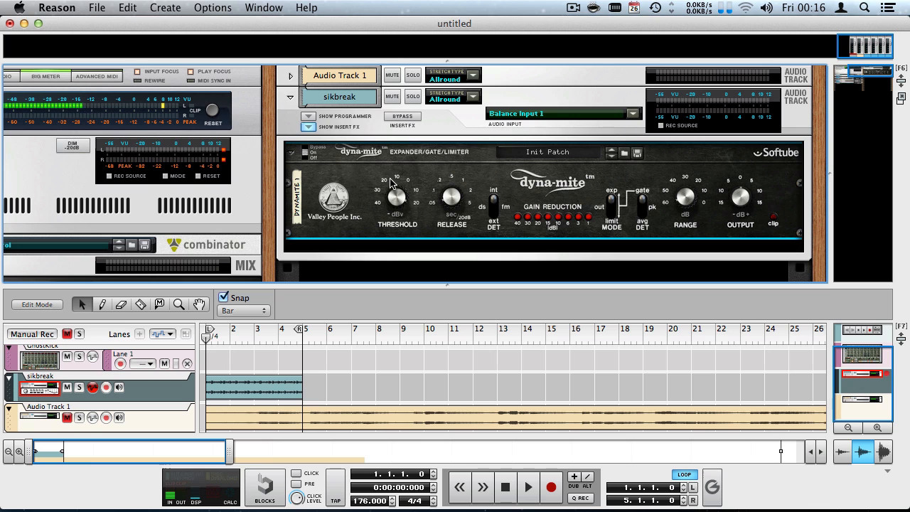
key(space)
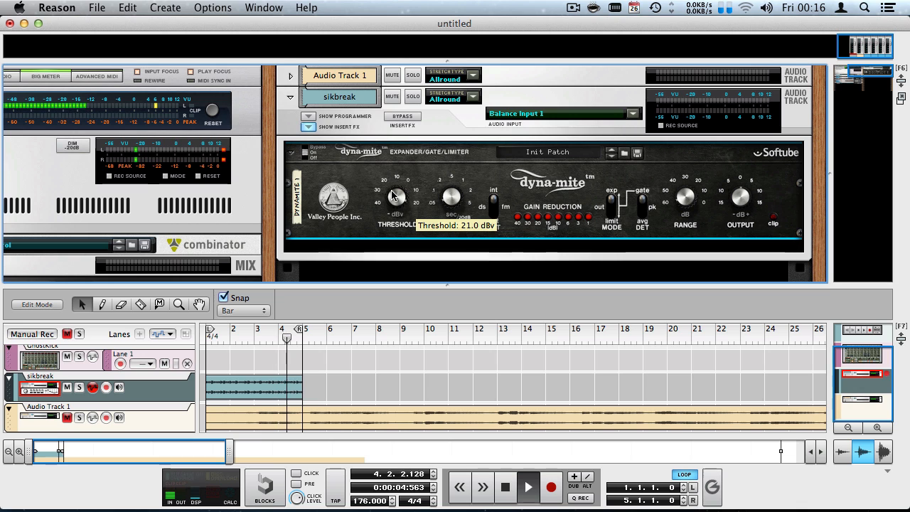
drag(393, 197, 368, 246)
drag(394, 203, 394, 201)
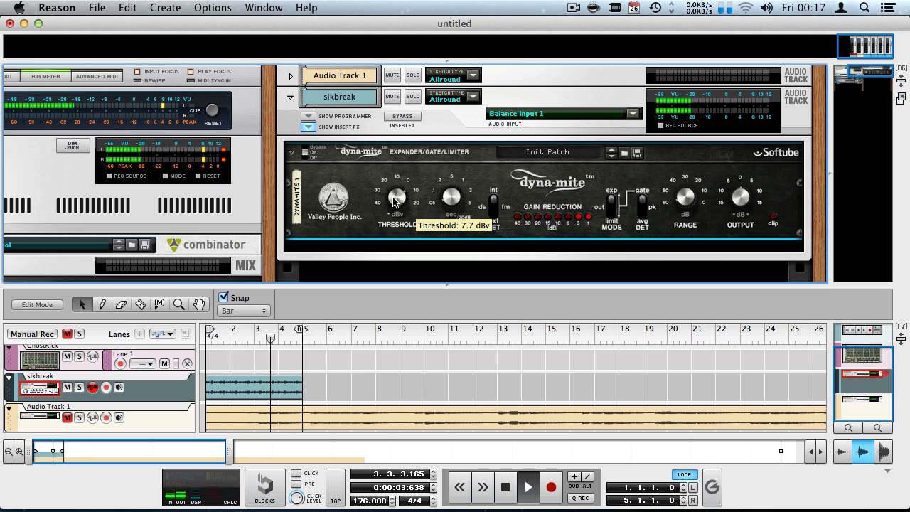
mouse_move(393, 205)
mouse_down()
mouse_move(400, 227)
mouse_move(401, 206)
mouse_up()
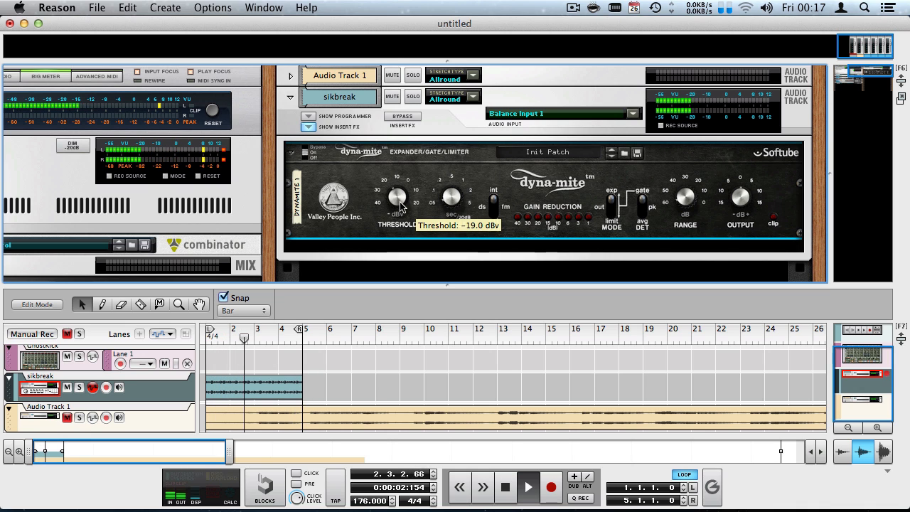
mouse_move(400, 207)
mouse_down()
mouse_move(334, 169)
mouse_move(326, 175)
mouse_move(304, 144)
mouse_move(387, 189)
mouse_move(388, 203)
mouse_up()
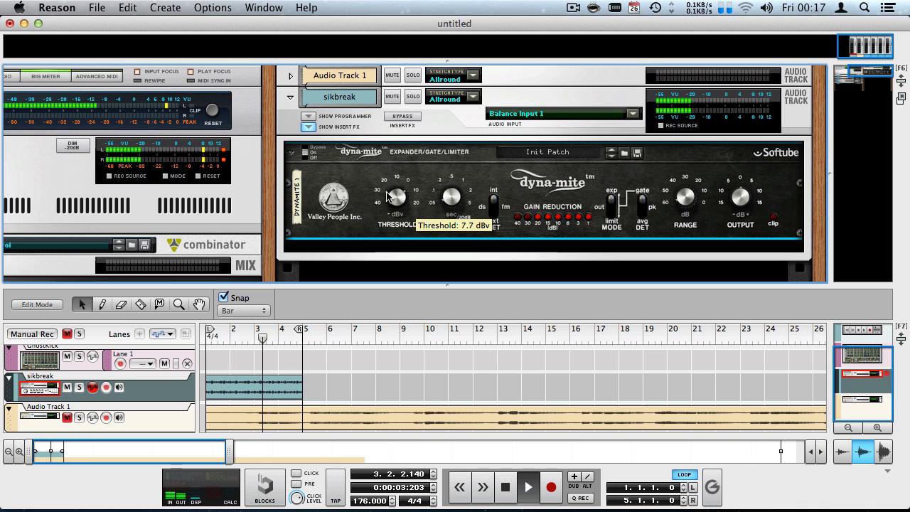
key(space)
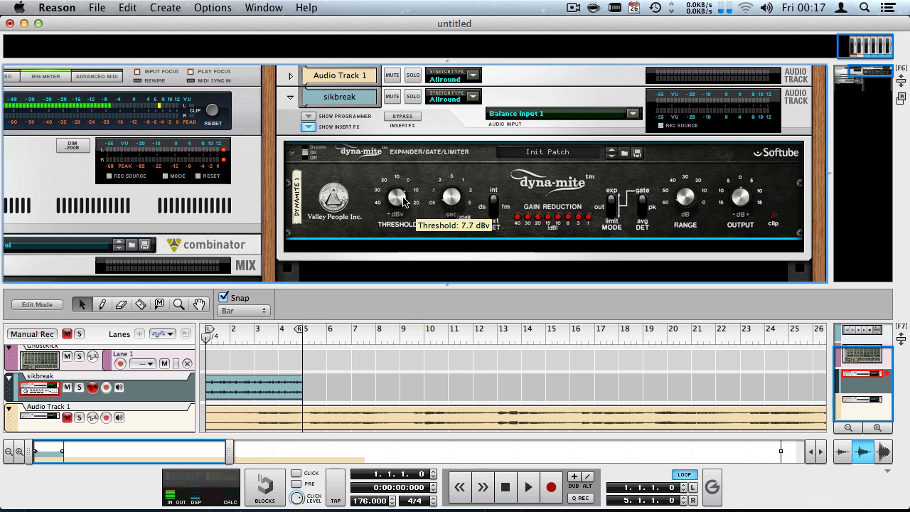
key(space)
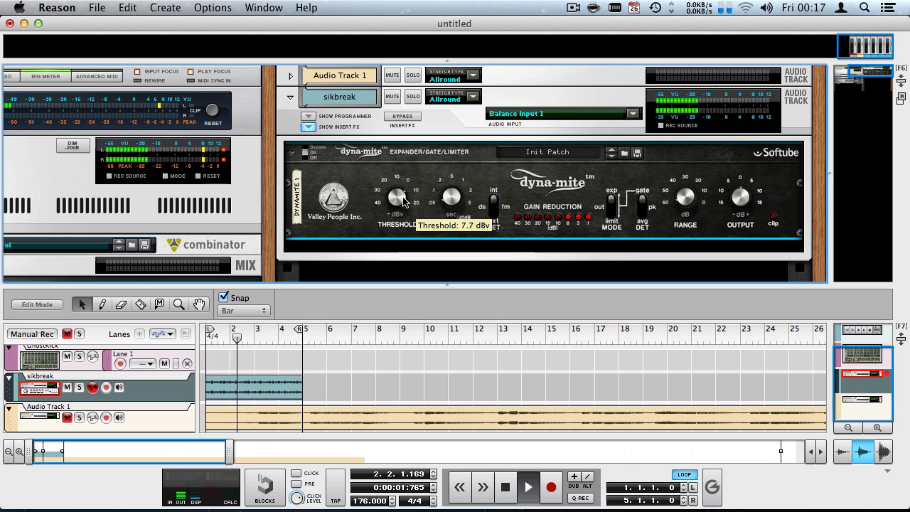
key(space)
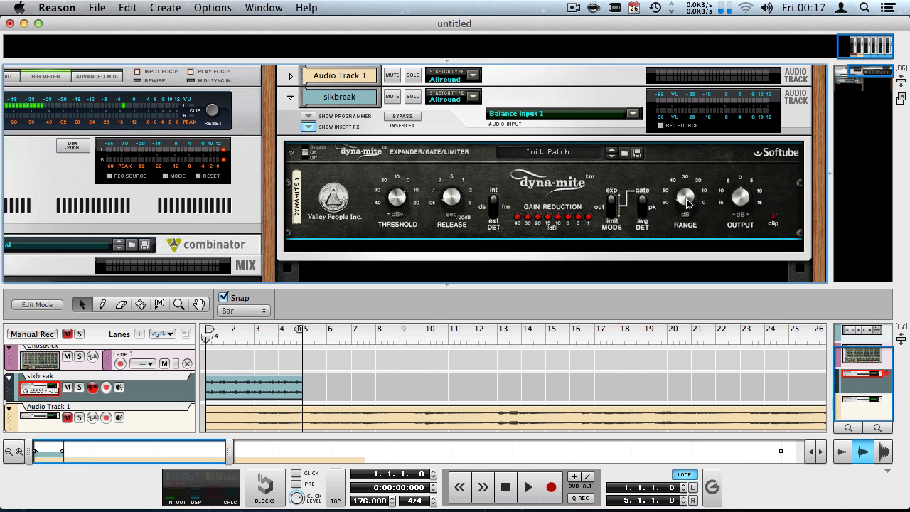
Audition the gate with Range lowered to about 34 dB, then 18.9 dB.
key(space)
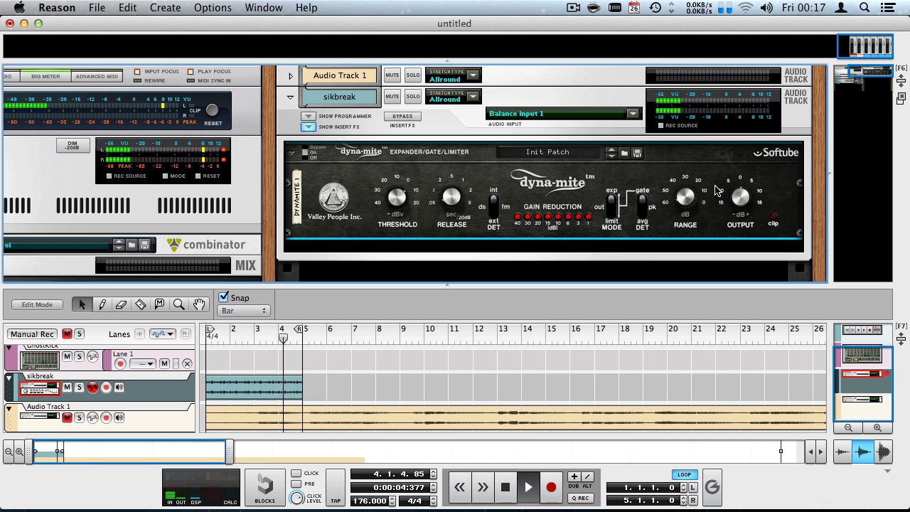
mouse_move(686, 199)
drag(679, 193, 600, 102)
mouse_move(690, 195)
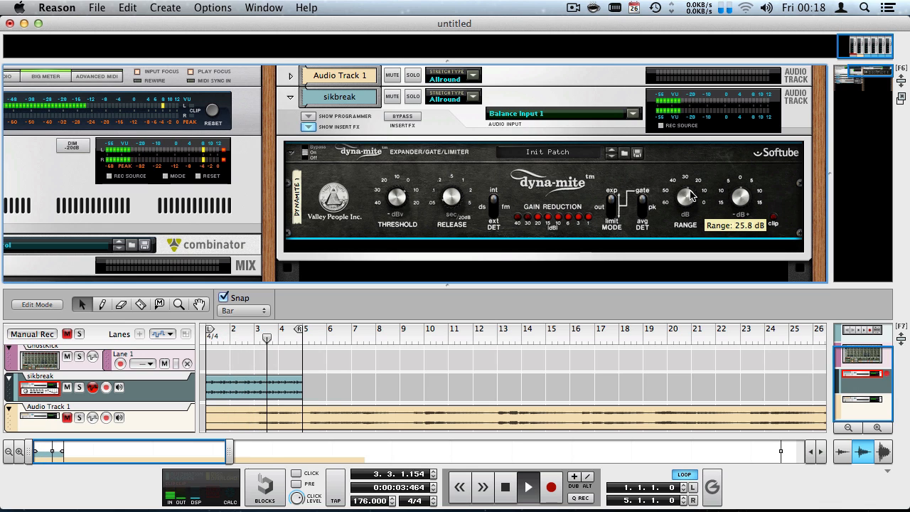
drag(689, 196, 656, 183)
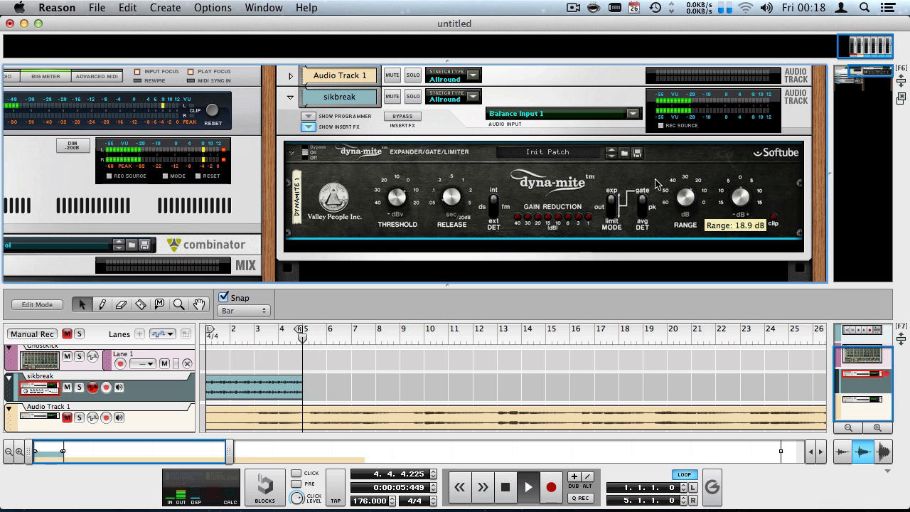
key(space)
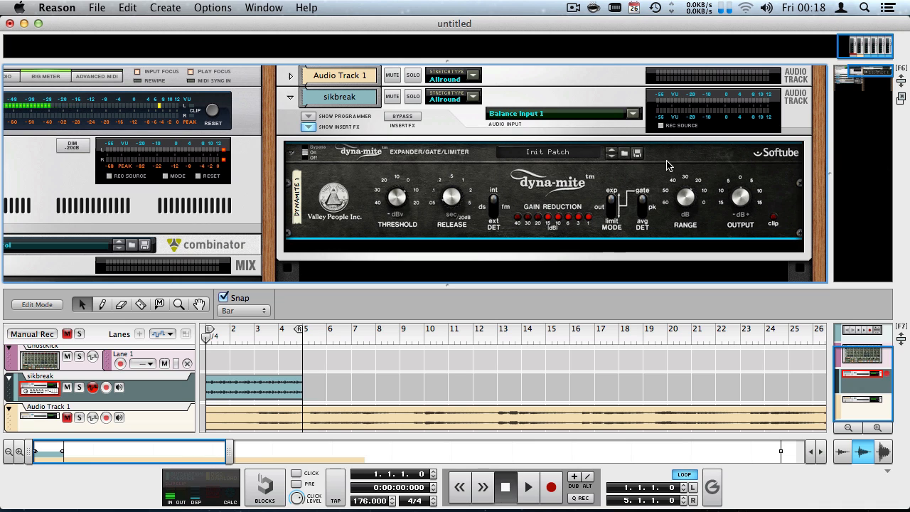
key(space)
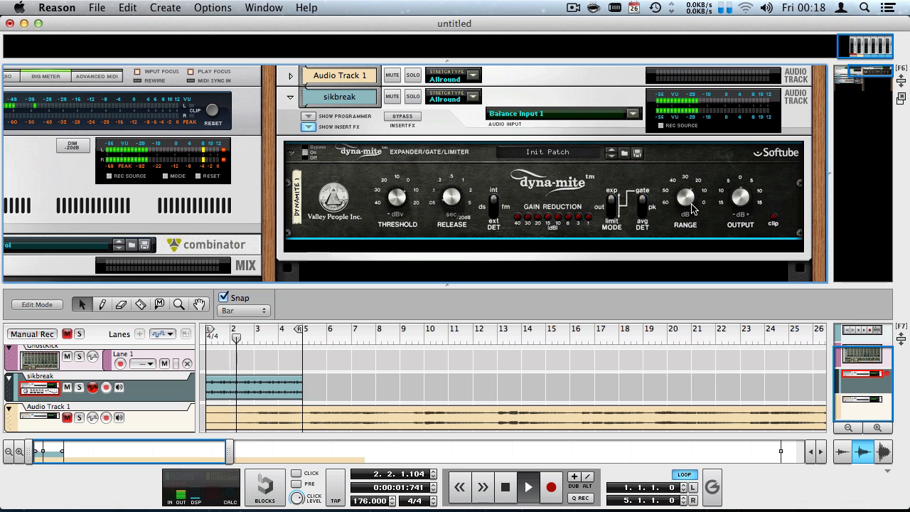
mouse_move(693, 208)
key(space)
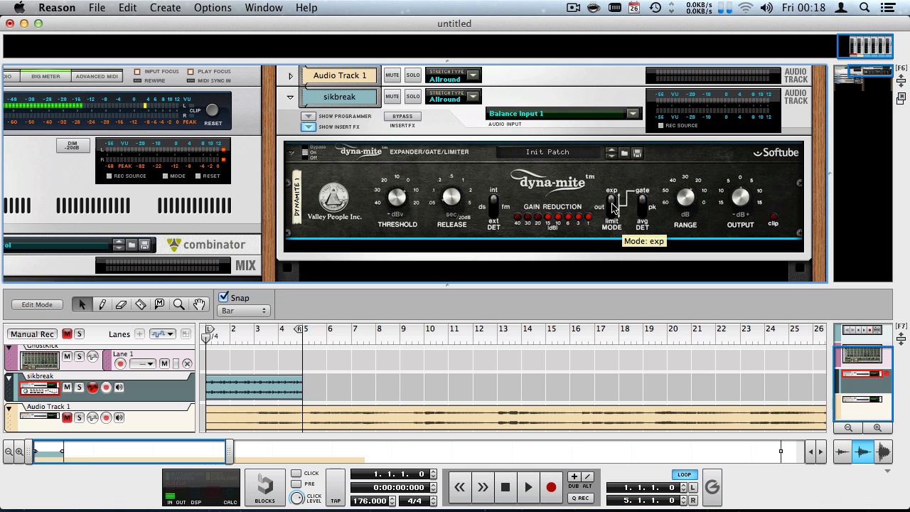
Return Range to 61.0 dB, reset Threshold to 21.0 dBv, then lower it to about 5.9 dBv.
drag(612, 206, 608, 241)
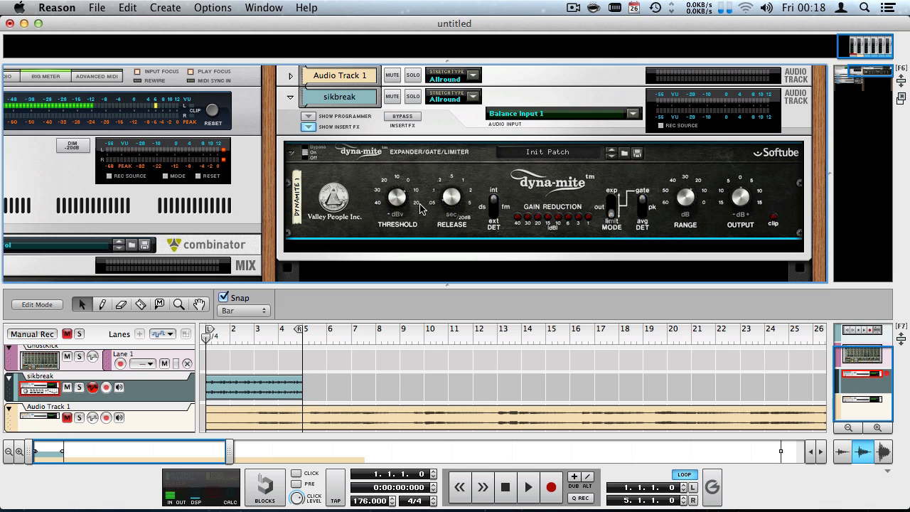
drag(693, 207, 690, 225)
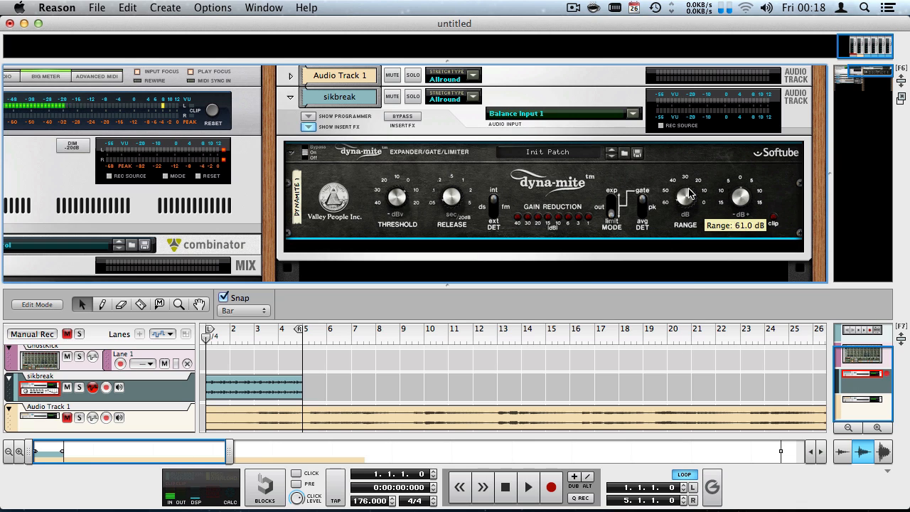
drag(396, 199, 395, 176)
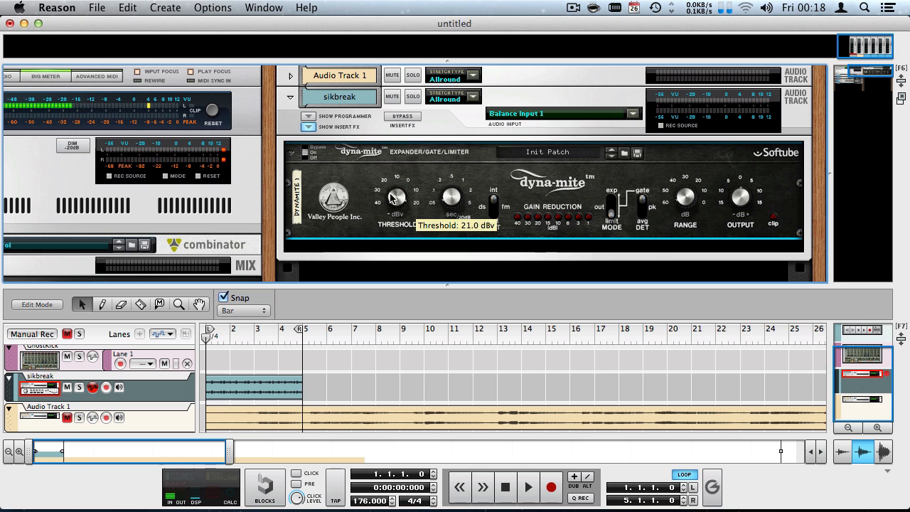
key(space)
drag(391, 198, 368, 248)
key(space)
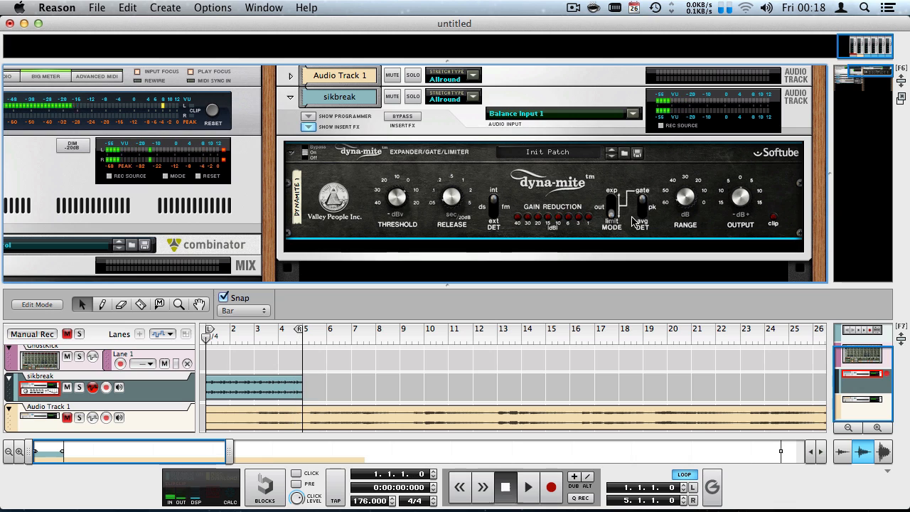
Switch the Dyna-mite mode from exp to limit and audition the track twice from the start.
click(613, 212)
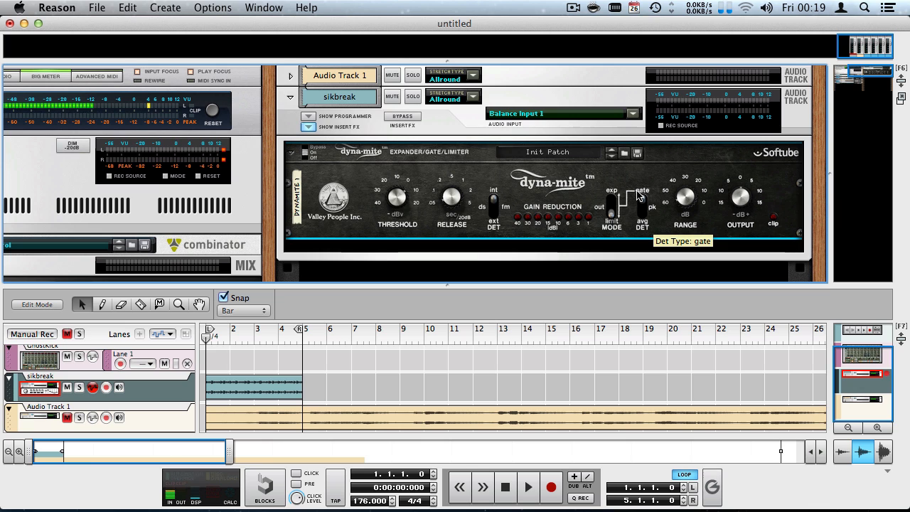
key(space)
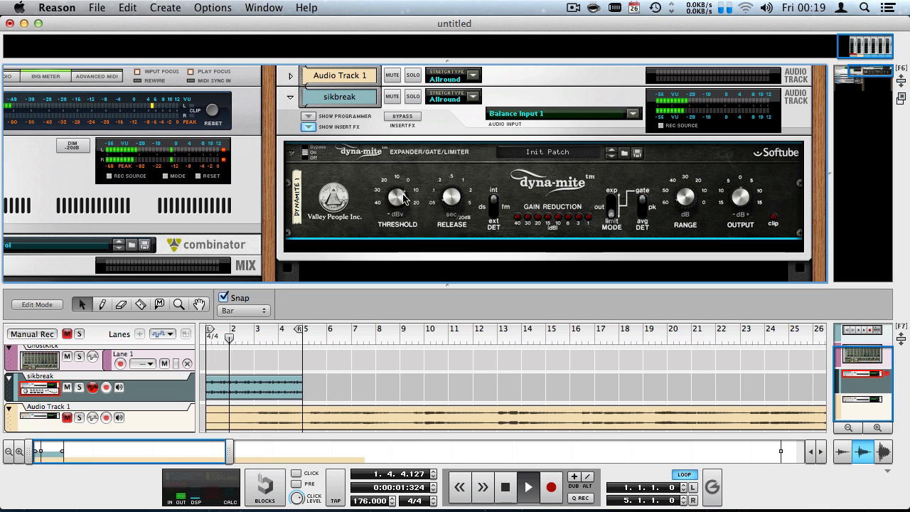
mouse_move(402, 199)
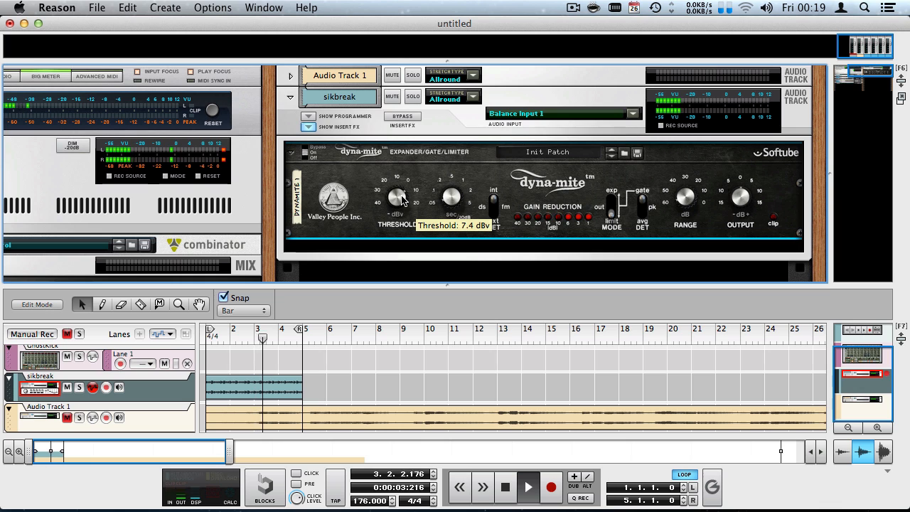
key(space)
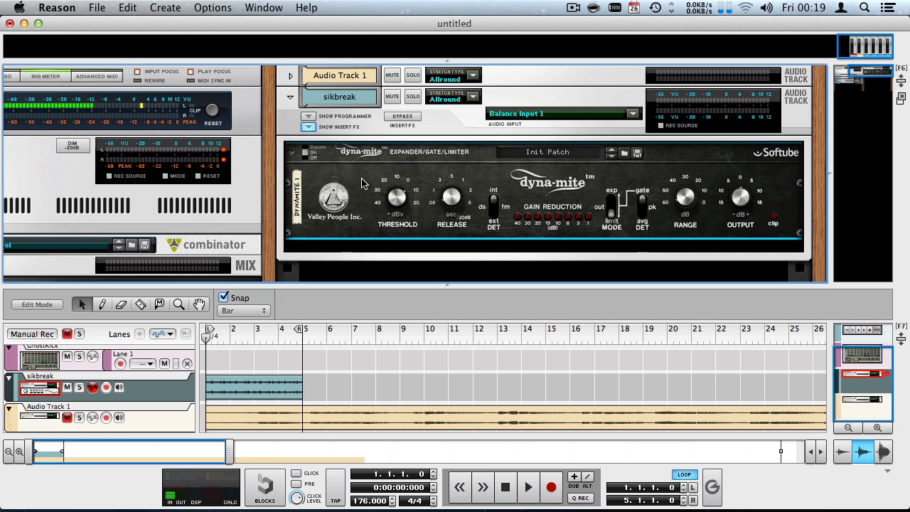
key(space)
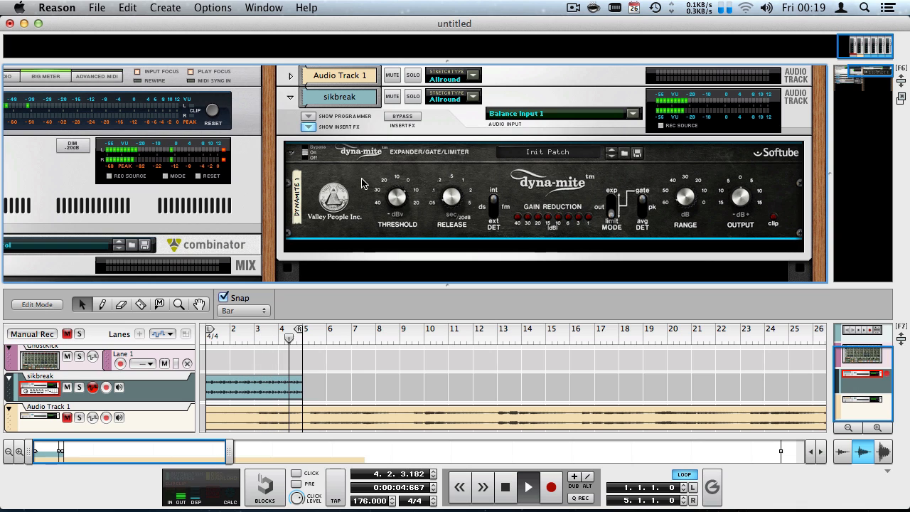
key(space)
key(shift+Return)
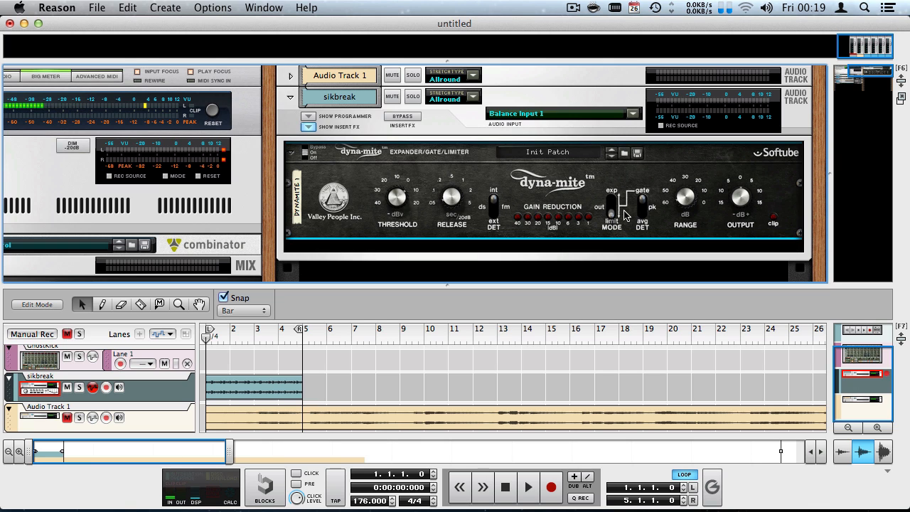
Set the detector source to ext and flip the rack to view the rear cabling and back.
click(491, 206)
click(490, 206)
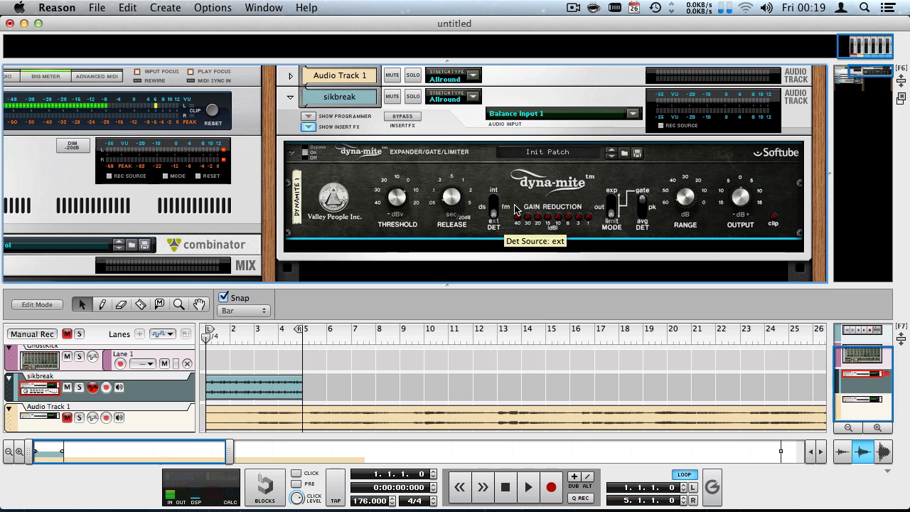
key(Tab)
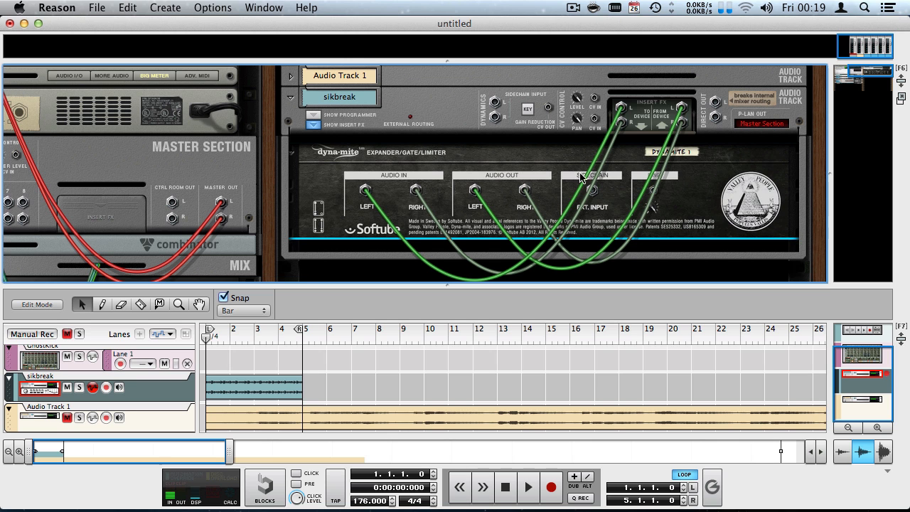
key(Tab)
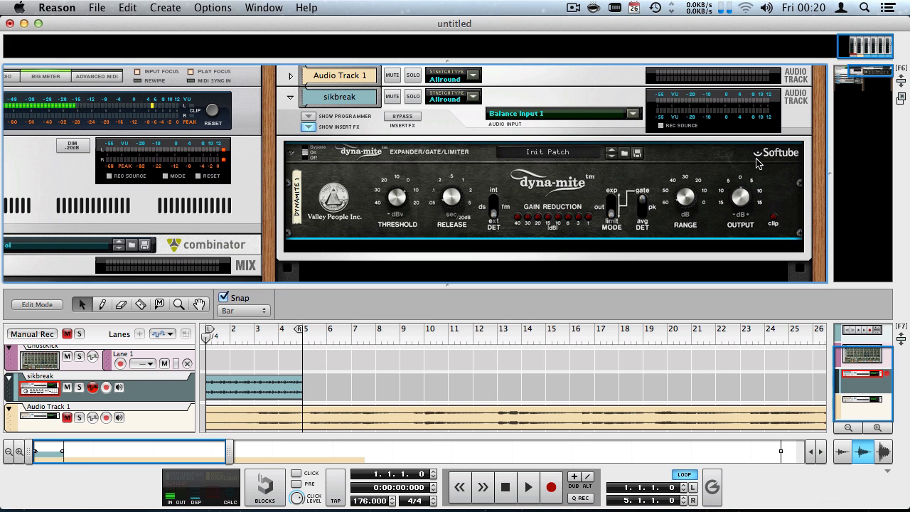
Delete the Dyna-mite from sikbreak, unmute and solo Audio Track 1, and move to bar 5.
key(BackSpace)
click(569, 203)
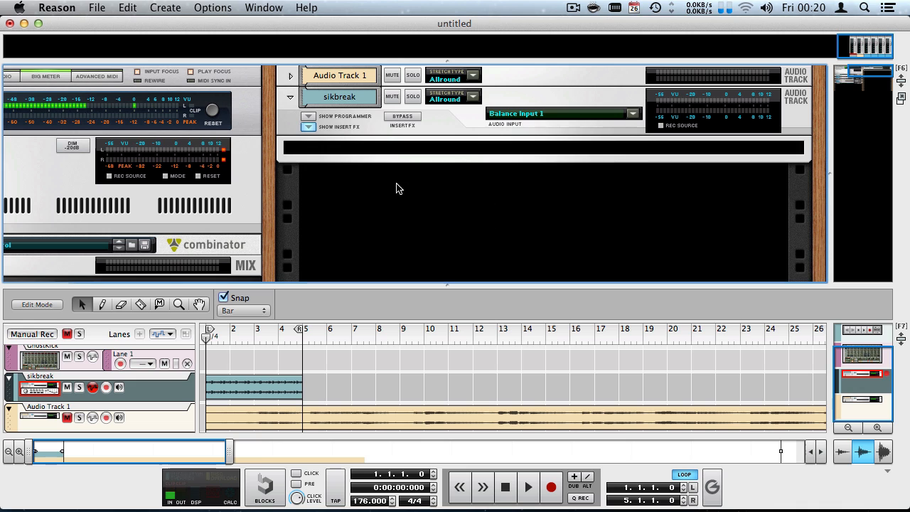
click(67, 418)
click(79, 418)
click(304, 332)
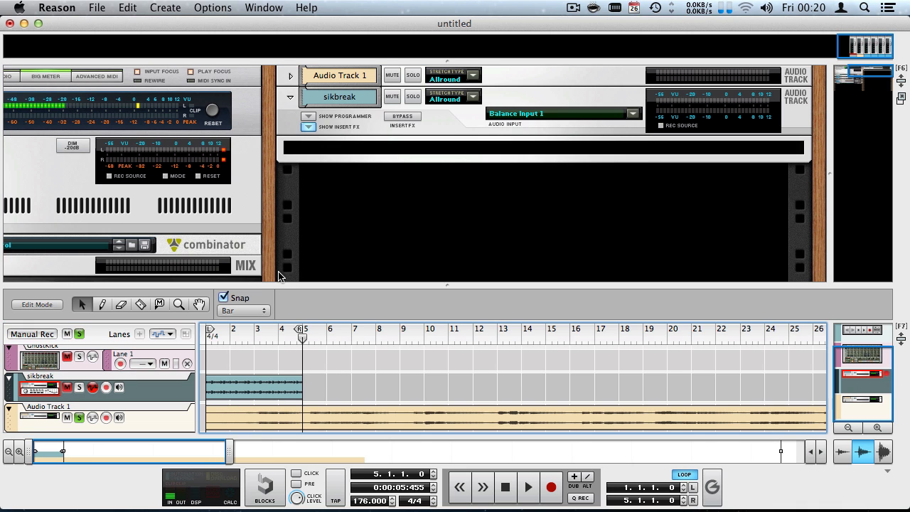
Fold sikbreak, unfold Audio Track 1, and insert a Softube Valley People Dyna-Mite on it.
click(308, 126)
click(290, 76)
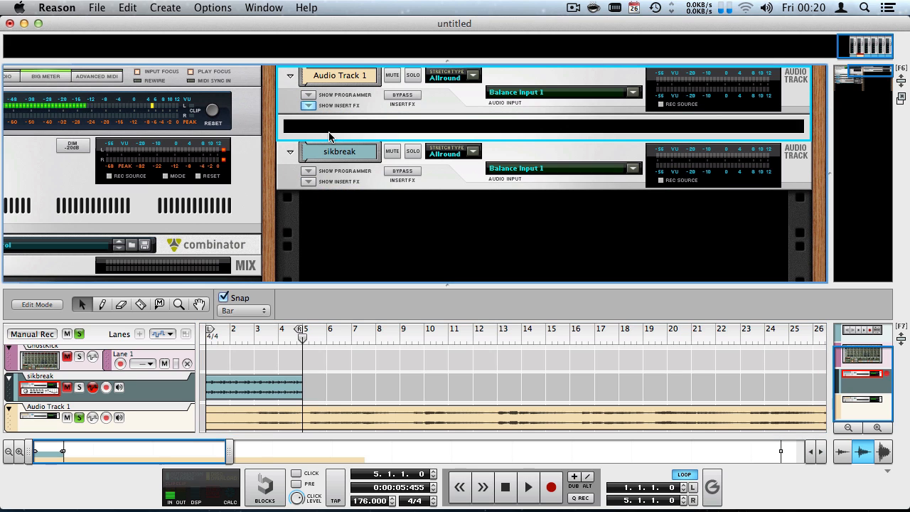
click(337, 135)
right_click(367, 130)
mouse_move(435, 248)
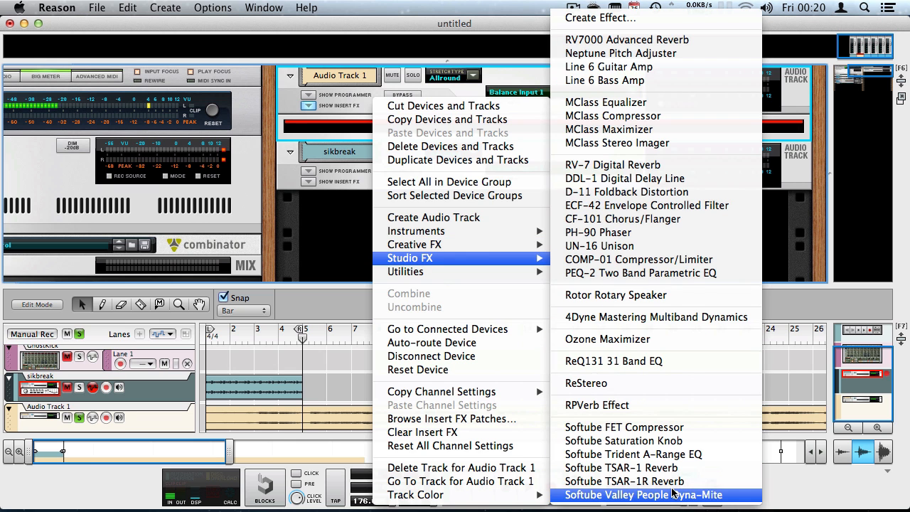
click(640, 494)
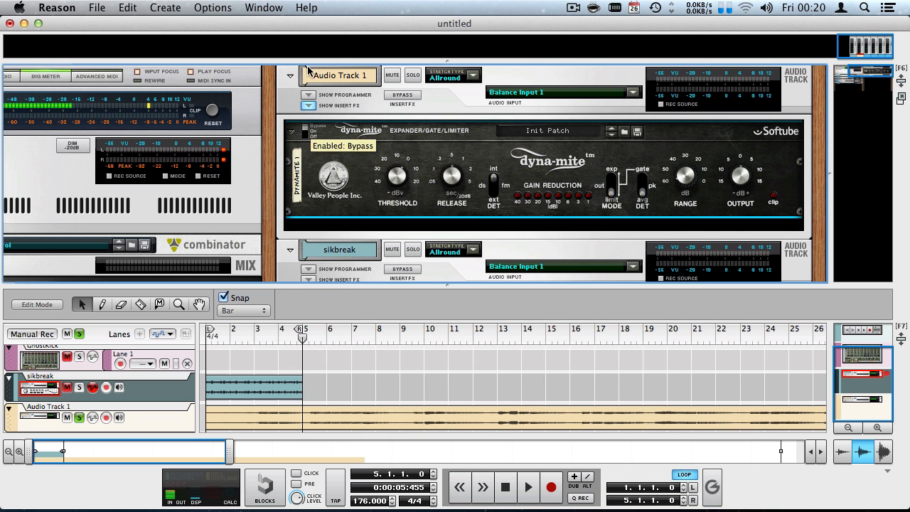
key(space)
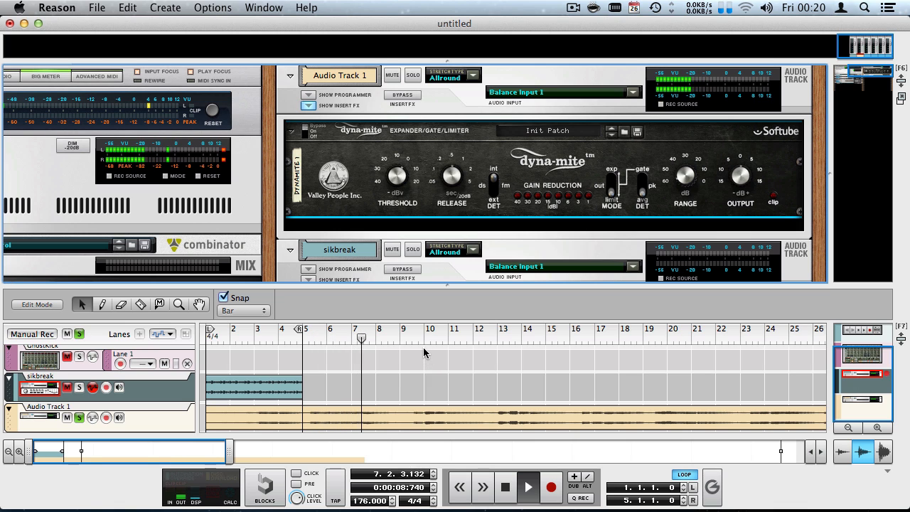
key(space)
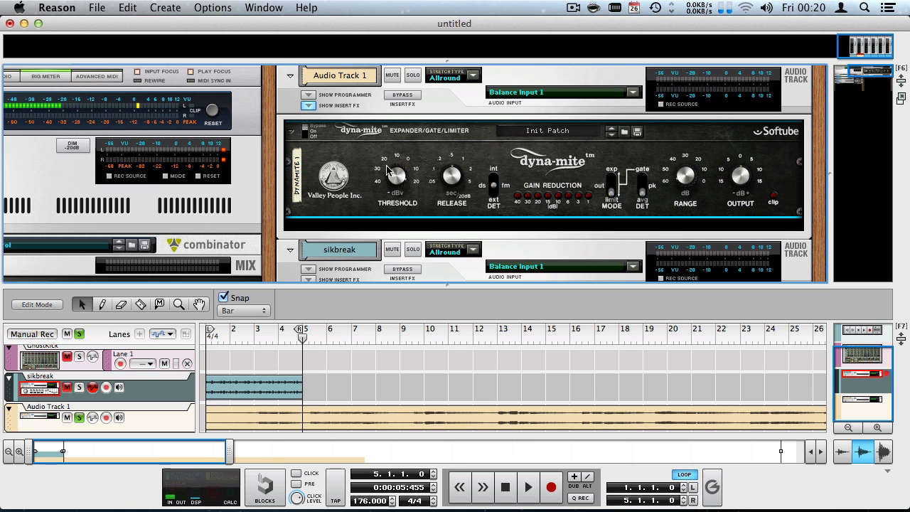
Loop bars 5 to 9 and audition the Threshold at about -5 dBv, then -24 dBv.
alt+click(302, 340)
drag(302, 339, 399, 333)
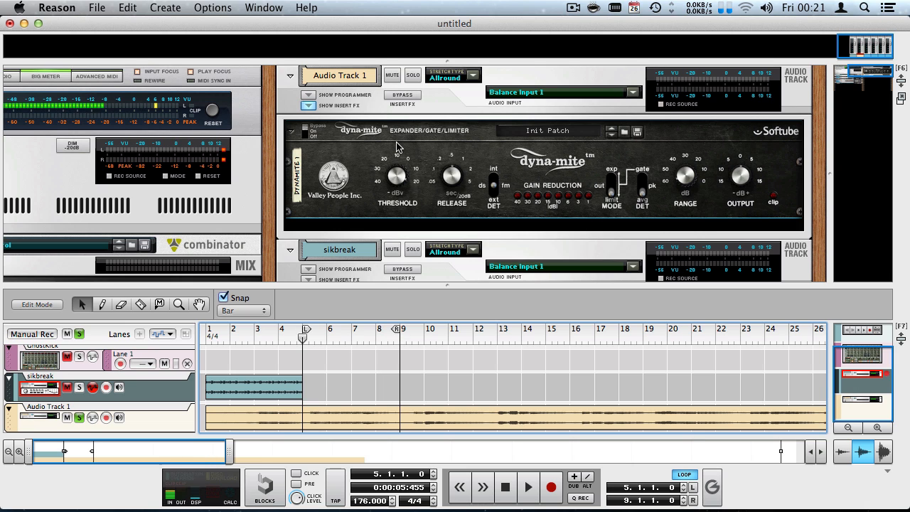
key(space)
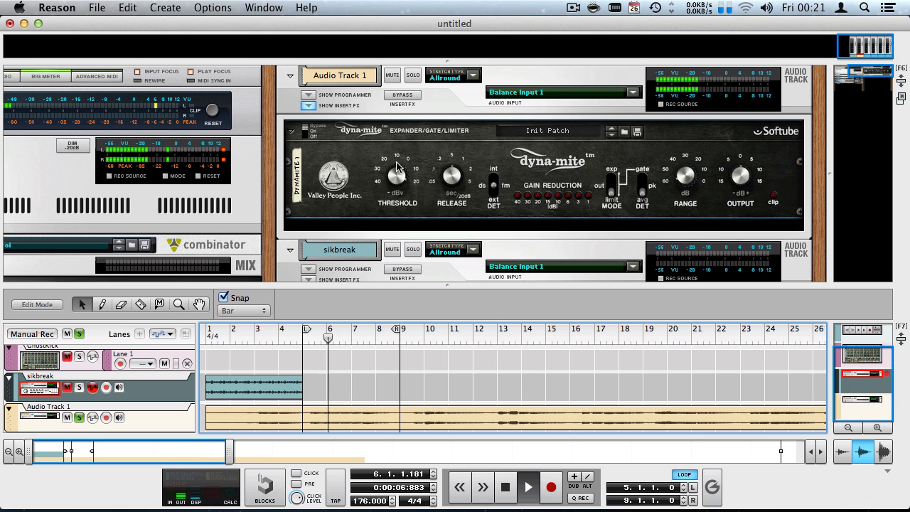
click(397, 190)
drag(396, 191, 383, 270)
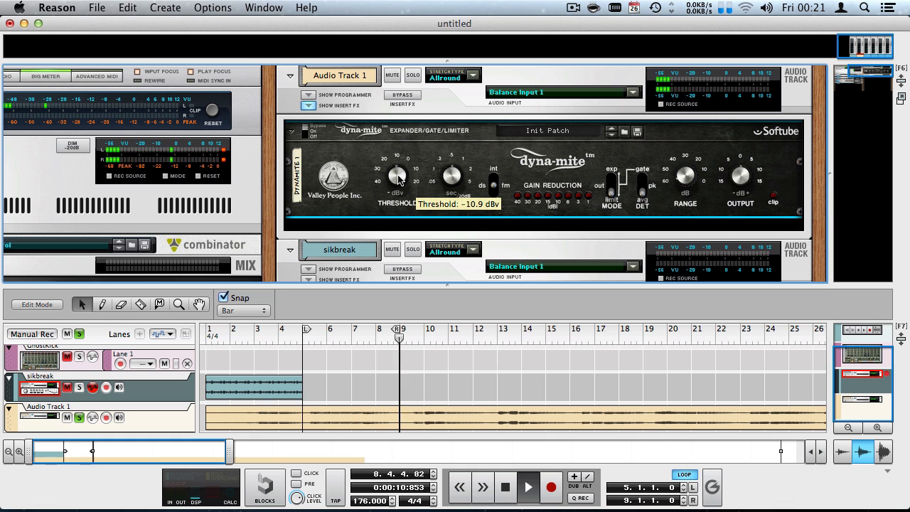
drag(398, 185, 396, 201)
key(space)
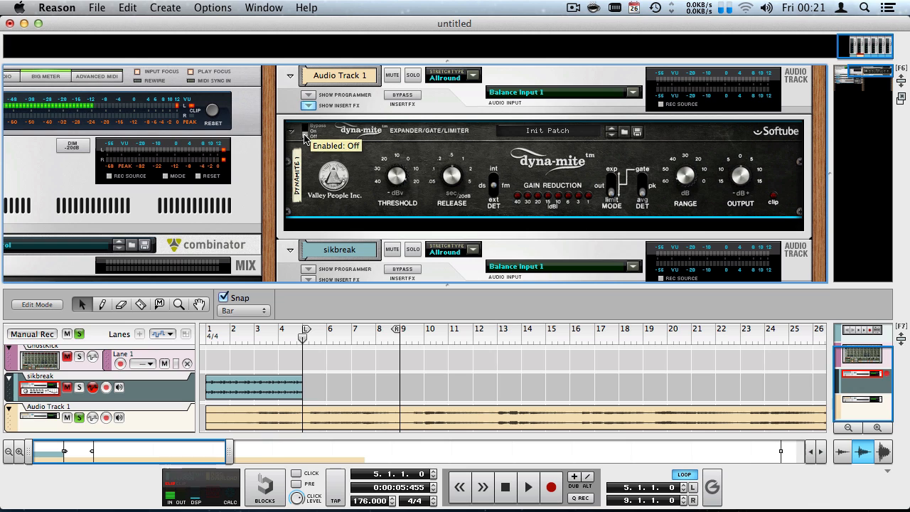
Replay the loop, lowering Threshold from 21.0 to 5.3 dBv, then return to bar 5.
key(space)
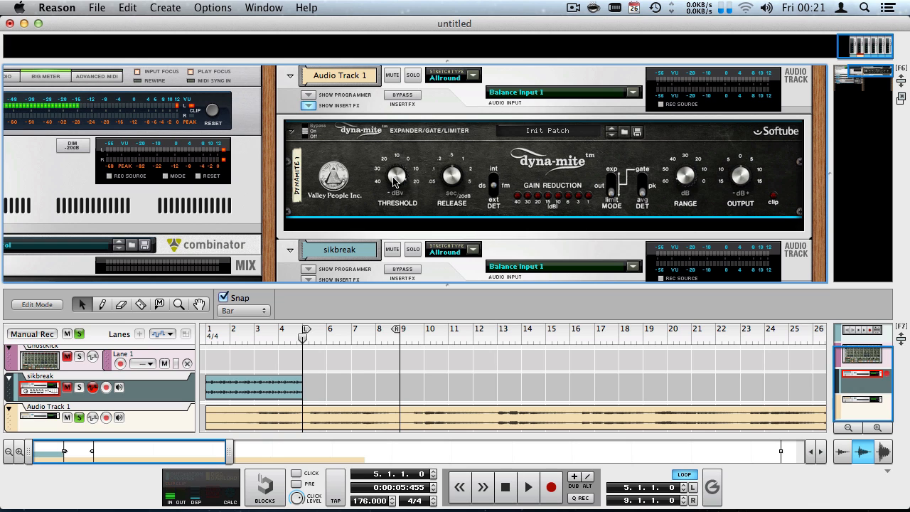
mouse_move(393, 180)
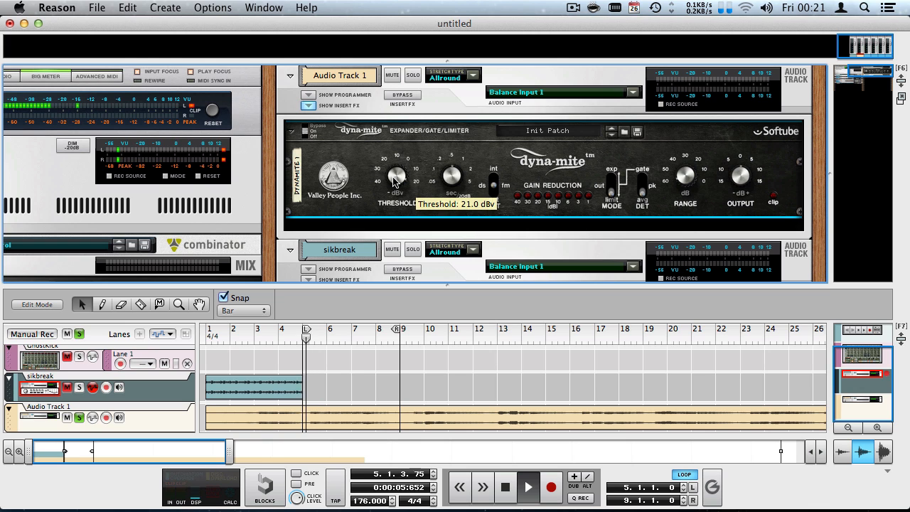
drag(394, 180, 389, 284)
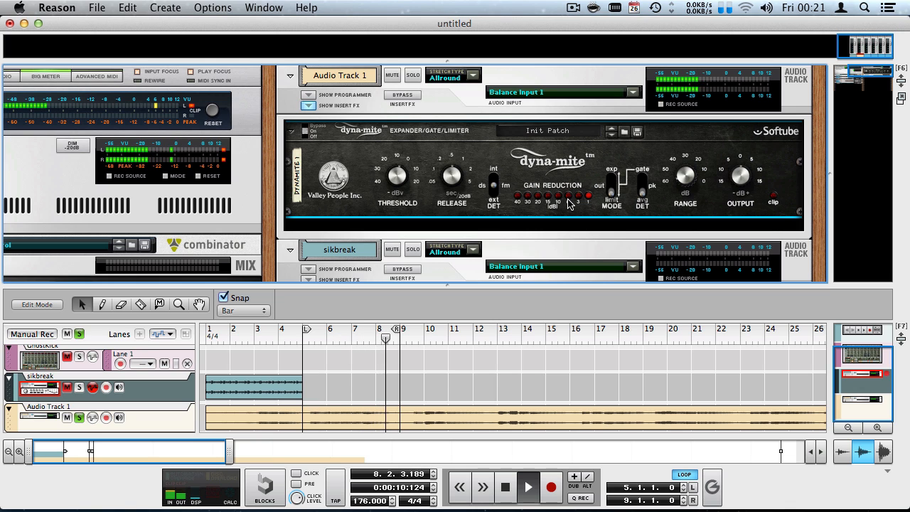
key(space)
key(shift+Return)
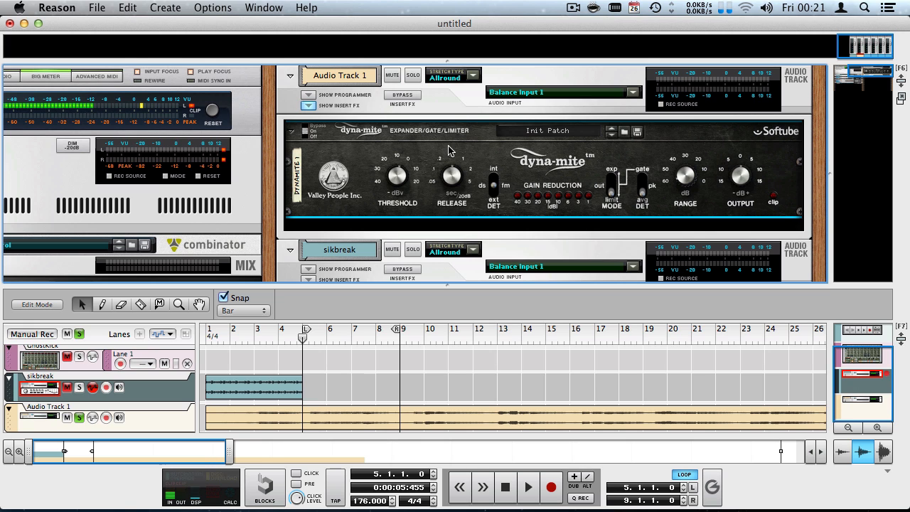
During looped playback, drop Threshold from -1.8 to -11.5 dBv and shorten Release to about 0.05 sec.
key(space)
drag(396, 183, 389, 193)
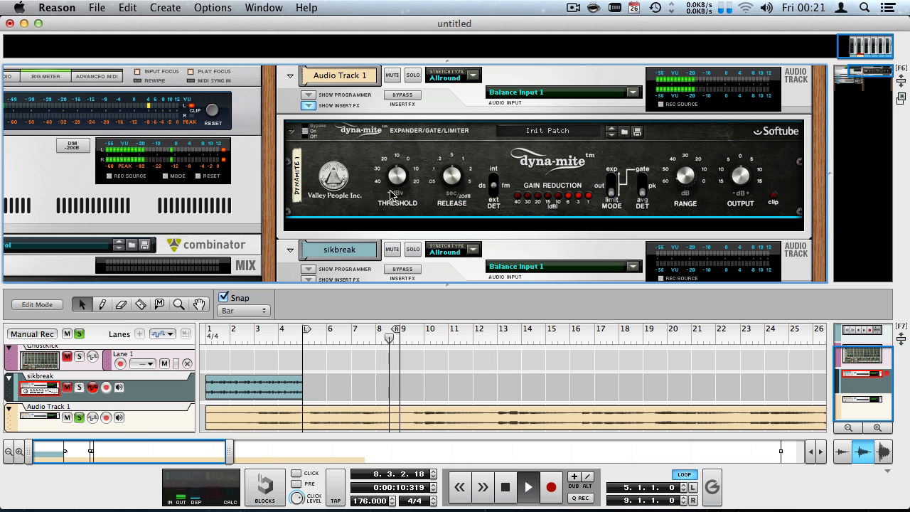
mouse_move(458, 179)
mouse_down()
mouse_move(448, 186)
mouse_move(451, 223)
mouse_move(439, 237)
mouse_move(442, 175)
mouse_up()
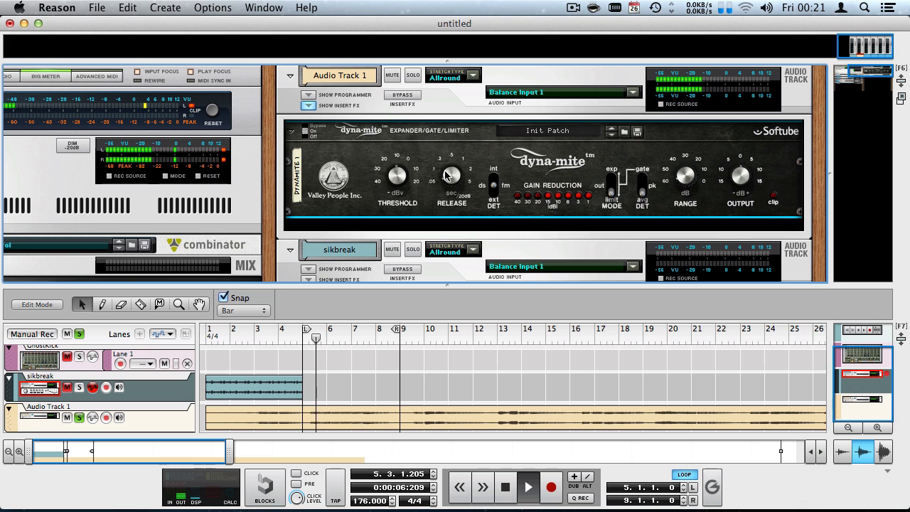
mouse_move(447, 178)
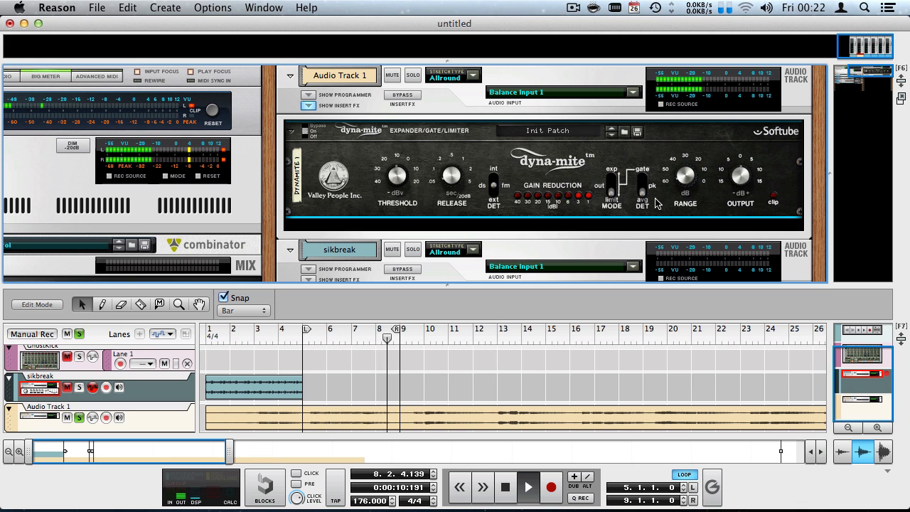
key(space)
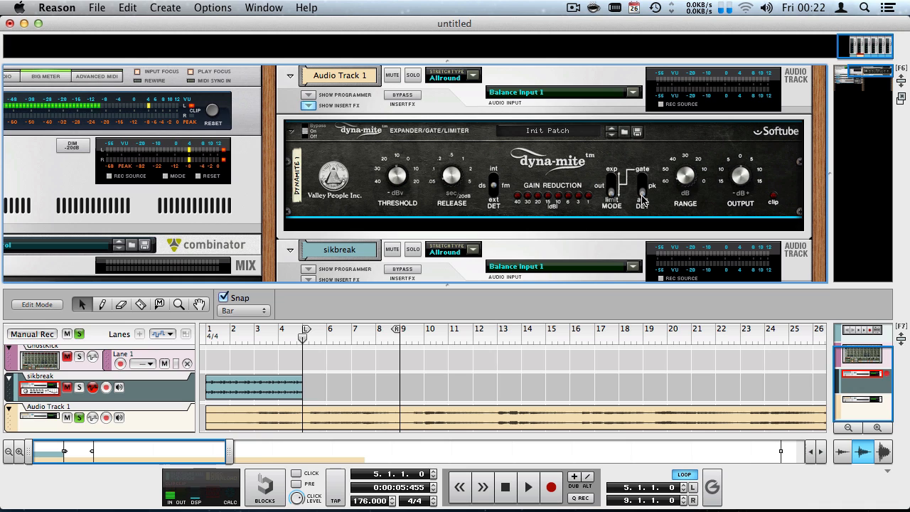
key(space)
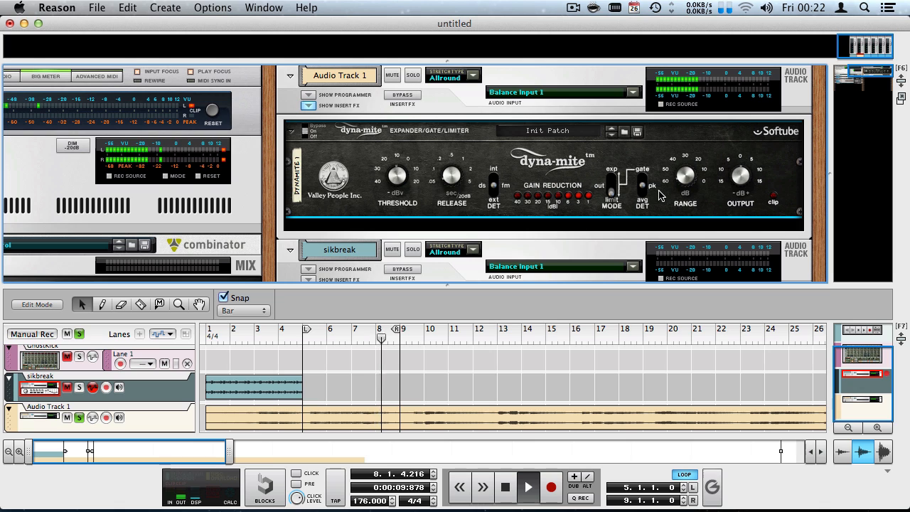
key(space)
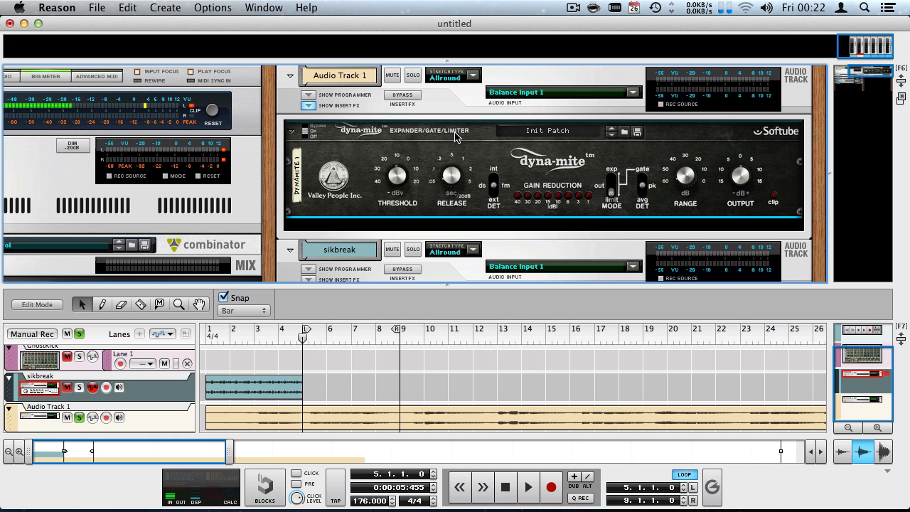
scroll(386, 163, down, 5)
scroll(366, 171, up, 4)
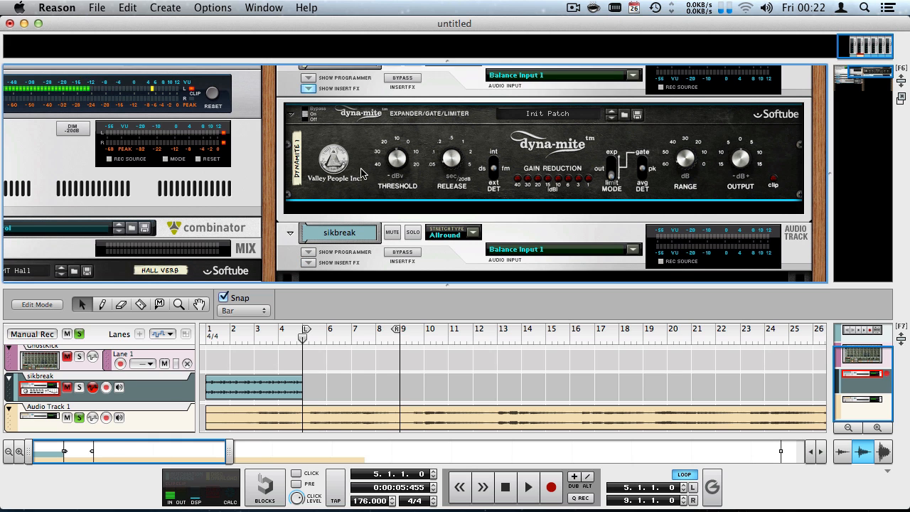
scroll(360, 175, up, 1)
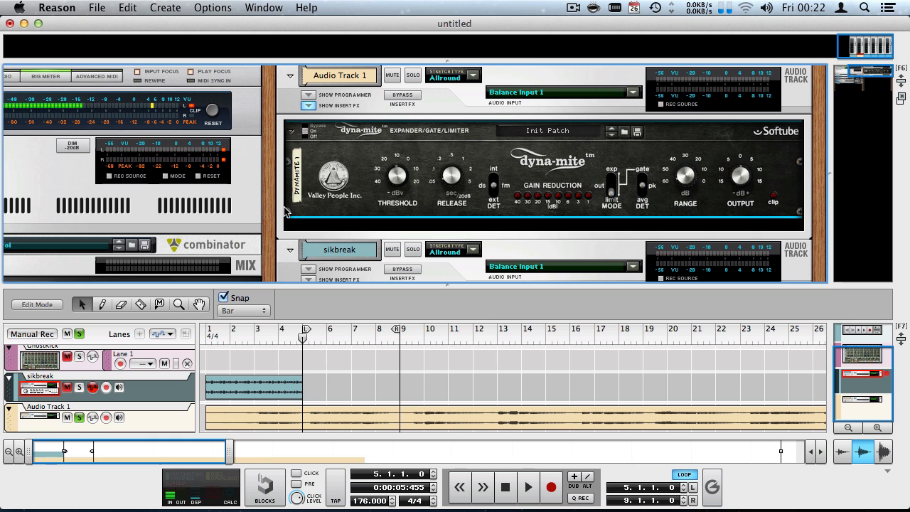
click(297, 232)
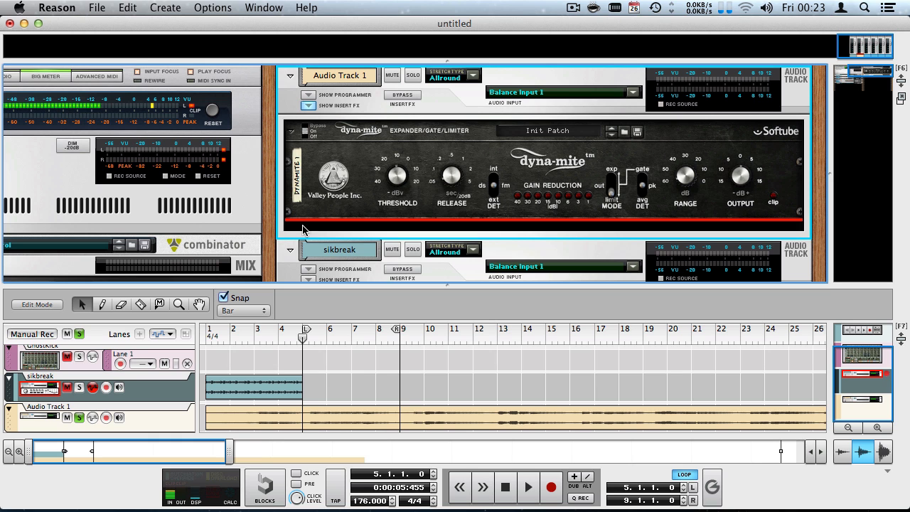
click(845, 209)
scroll(589, 189, up, 9)
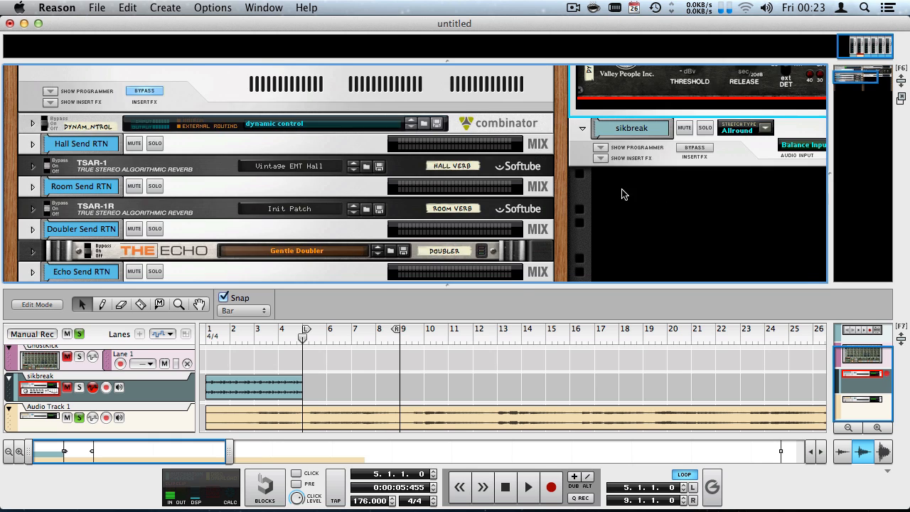
scroll(589, 193, up, 3)
click(885, 75)
scroll(636, 144, up, 3)
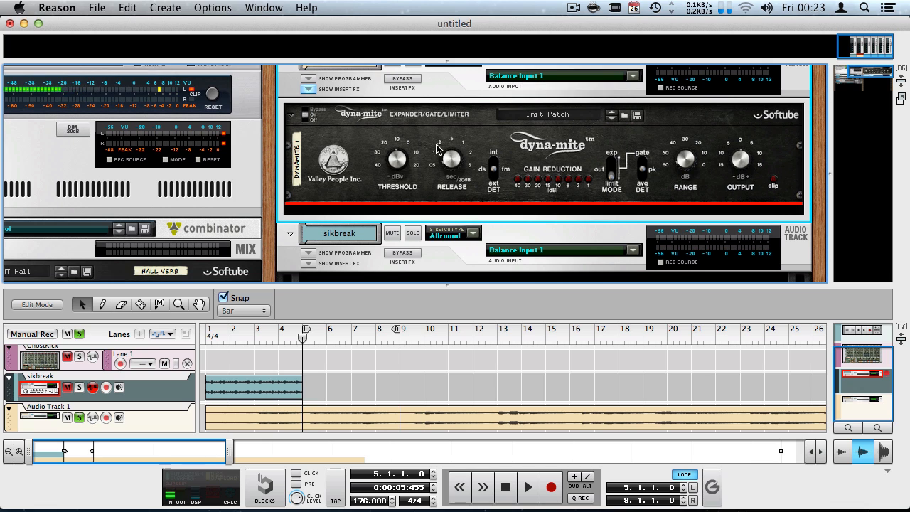